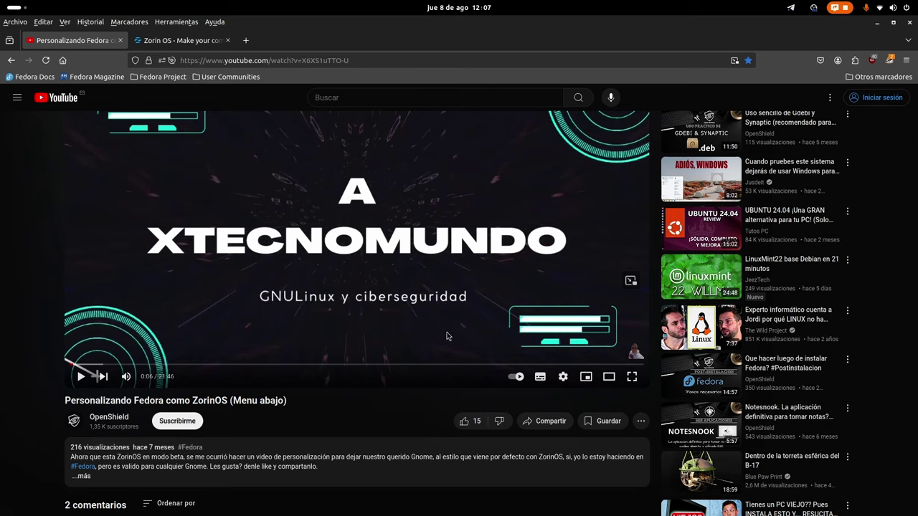
Clear the desktop by closing the terminal and browser windows
click(880, 24)
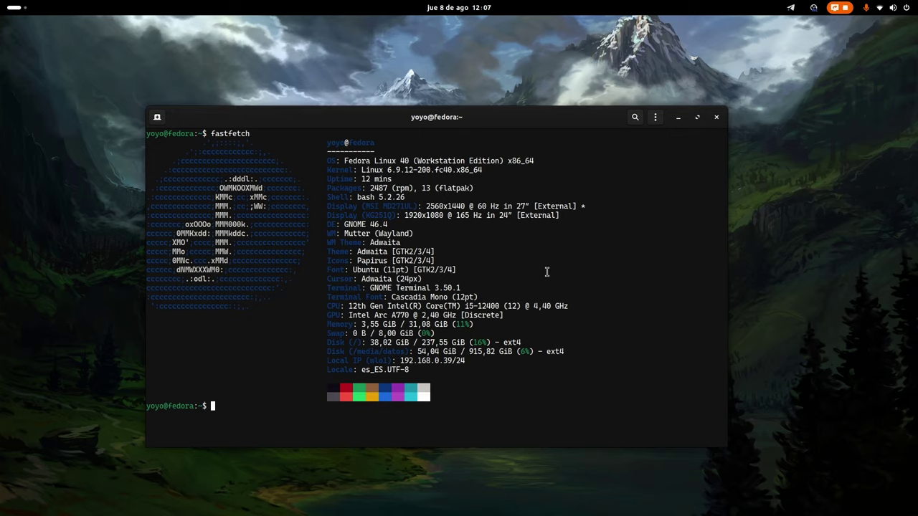
click(716, 117)
mouse_move(0, 0)
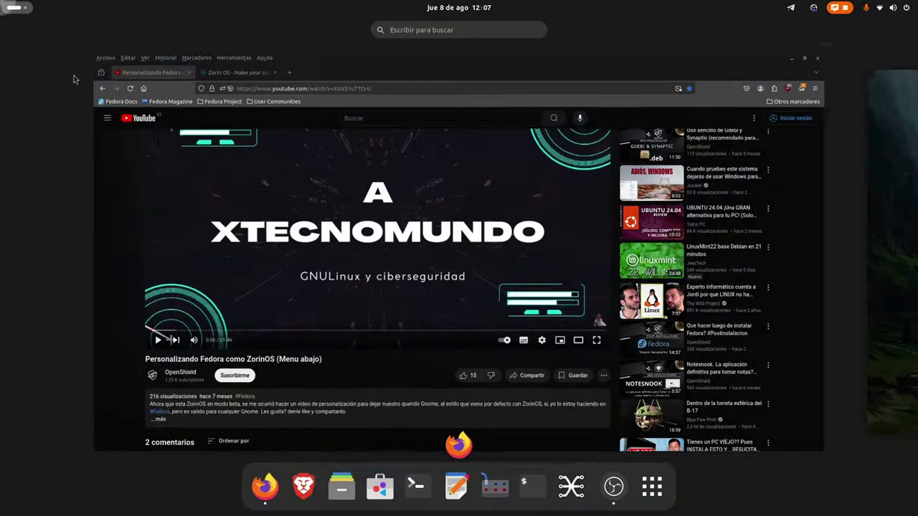
click(466, 207)
click(908, 27)
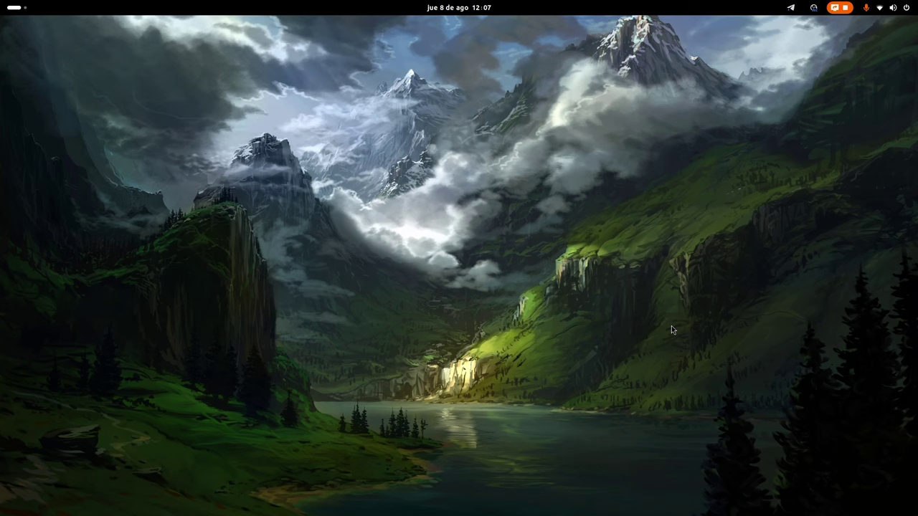
Find and open the GNOME extension manager (Gestor de extensiones) and move its window nearer the middle of the screen
key(super)
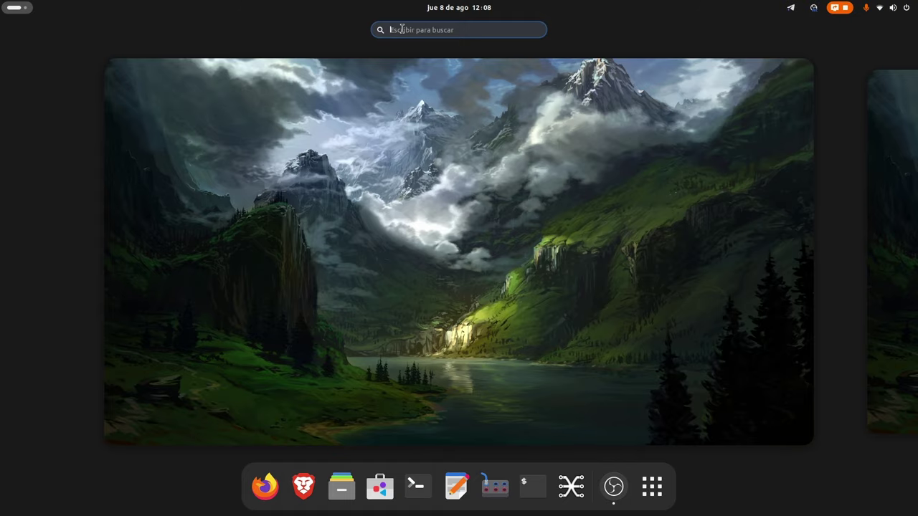
text(ex)
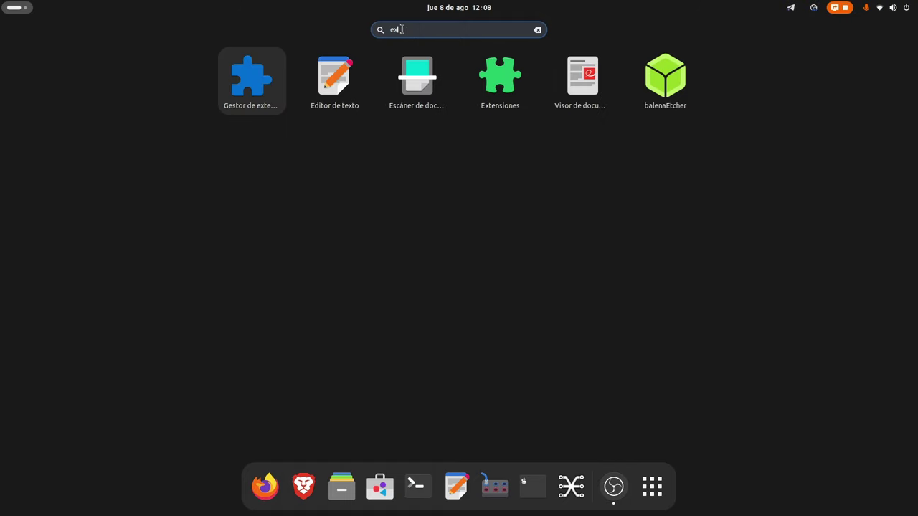
click(252, 80)
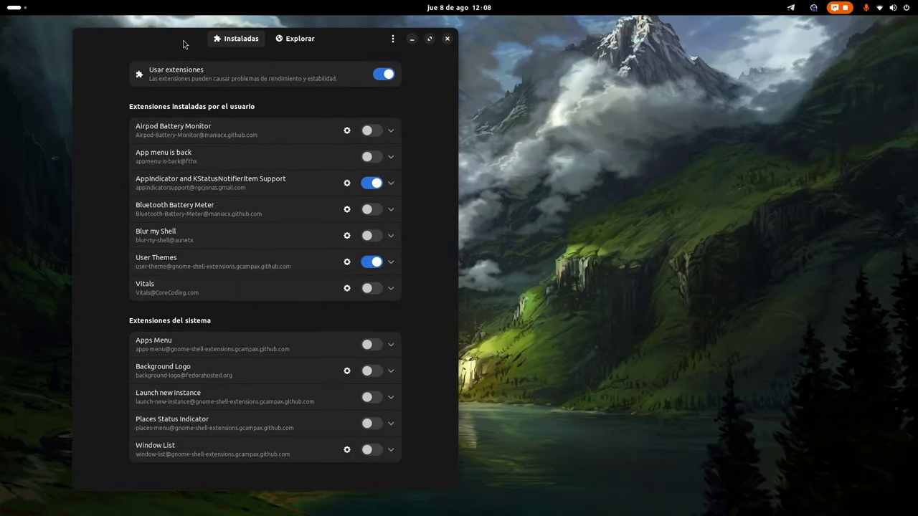
drag(183, 40, 304, 34)
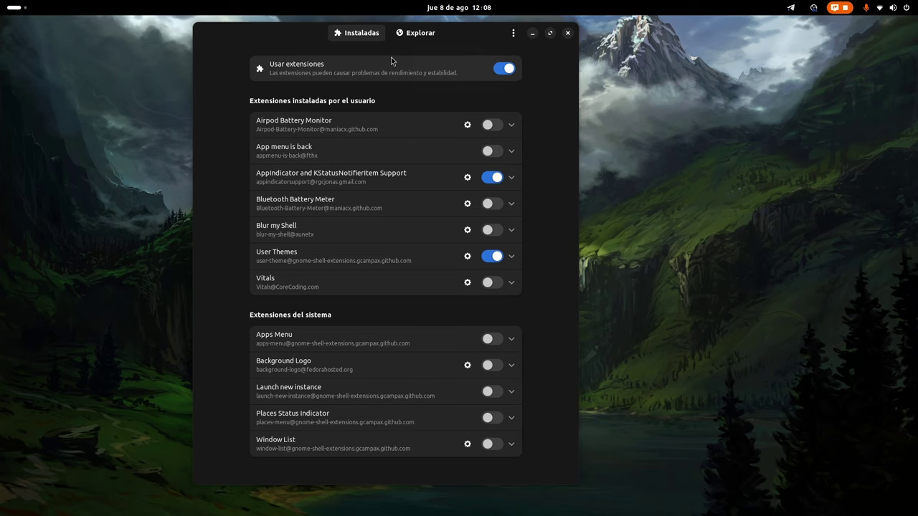
Search the online extensions for "dash to panel" and install Dash to Panel
click(413, 34)
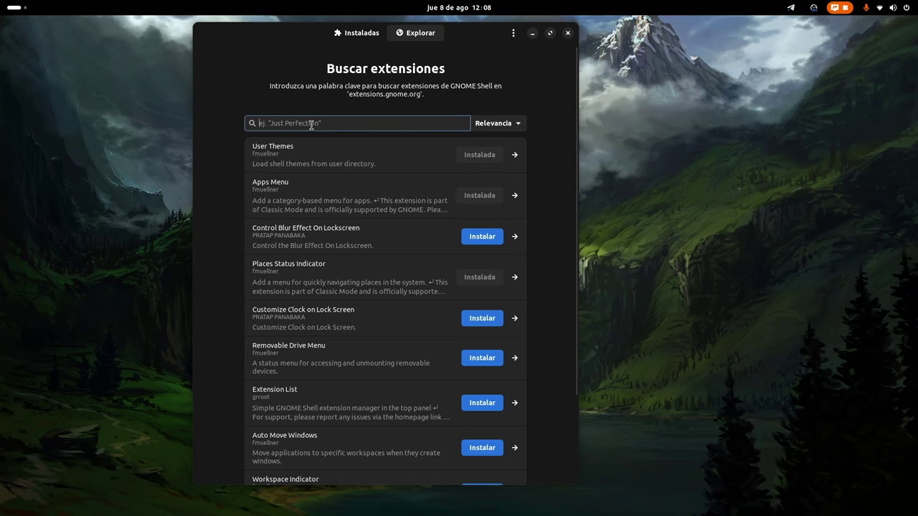
text(dash to panel)
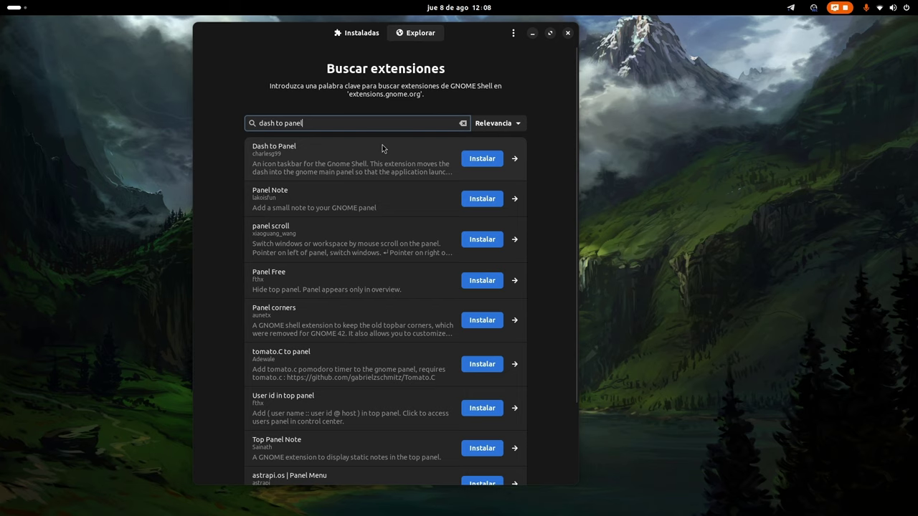
click(478, 161)
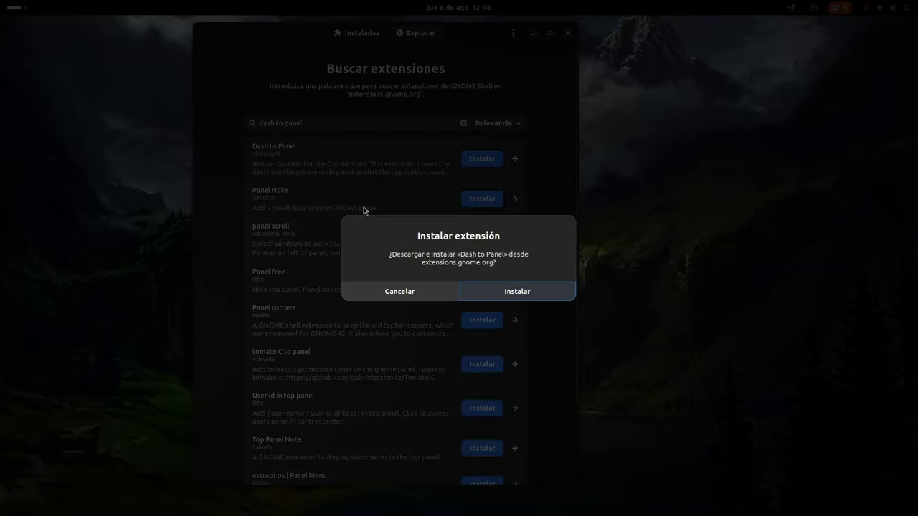
click(505, 297)
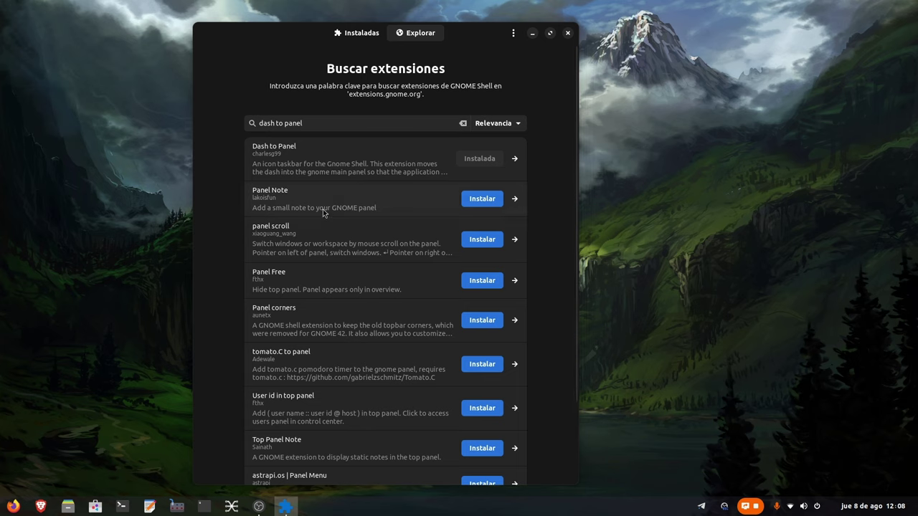
Replace the extension search text with "arc menu"
drag(342, 128, 280, 123)
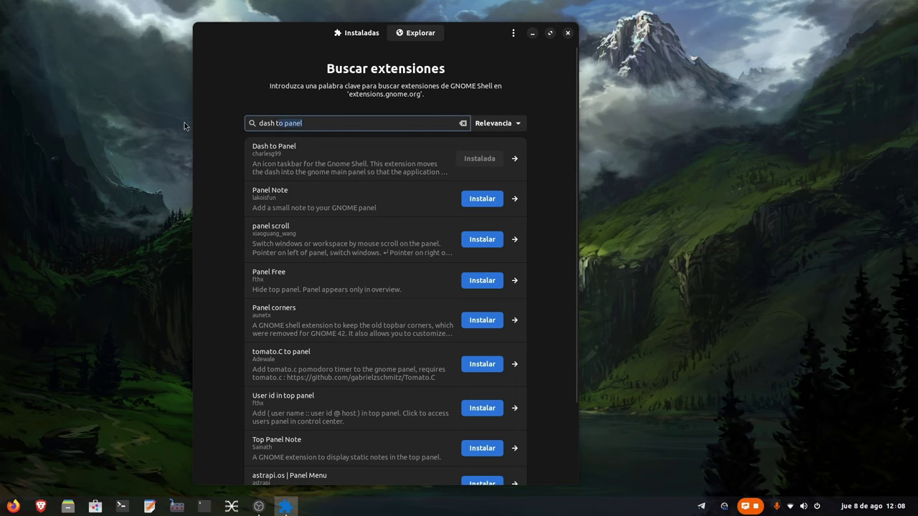
key(ctrl+a)
key(BackSpace)
text(arc)
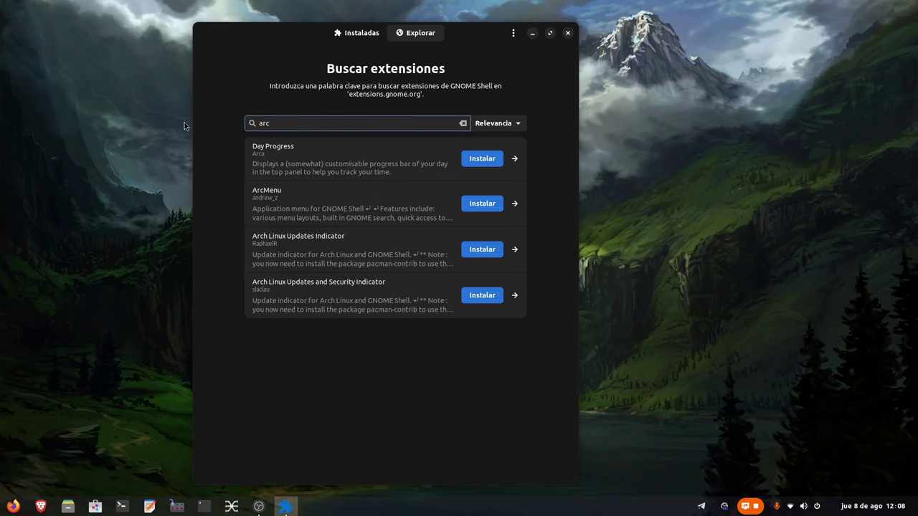
text( me)
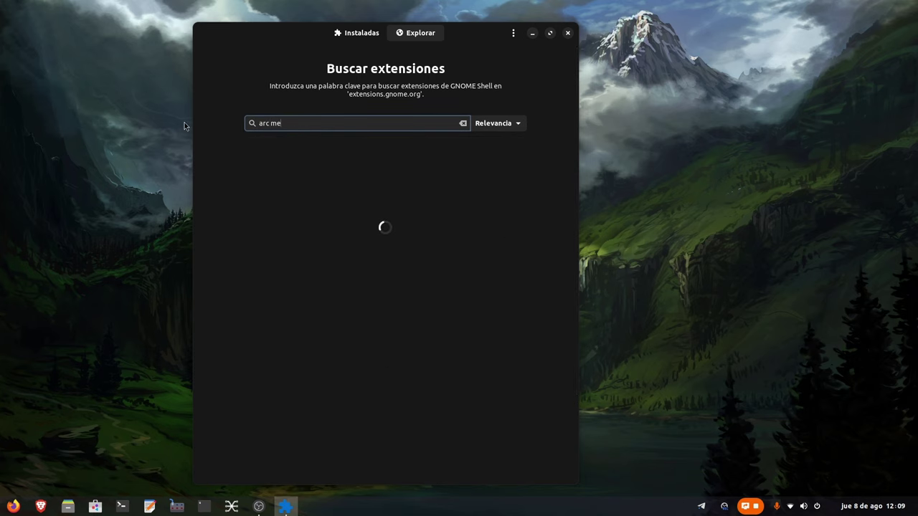
text(nu)
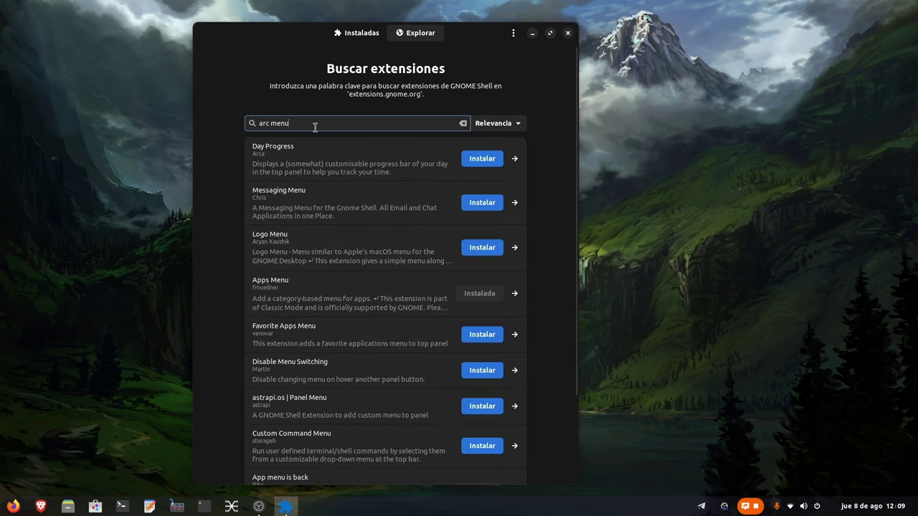
Search the extensions for "arcmenu" and install ArcMenu from its details page
key(BackSpace)
key(BackSpace)
key(BackSpace)
key(BackSpace)
key(BackSpace)
text(m)
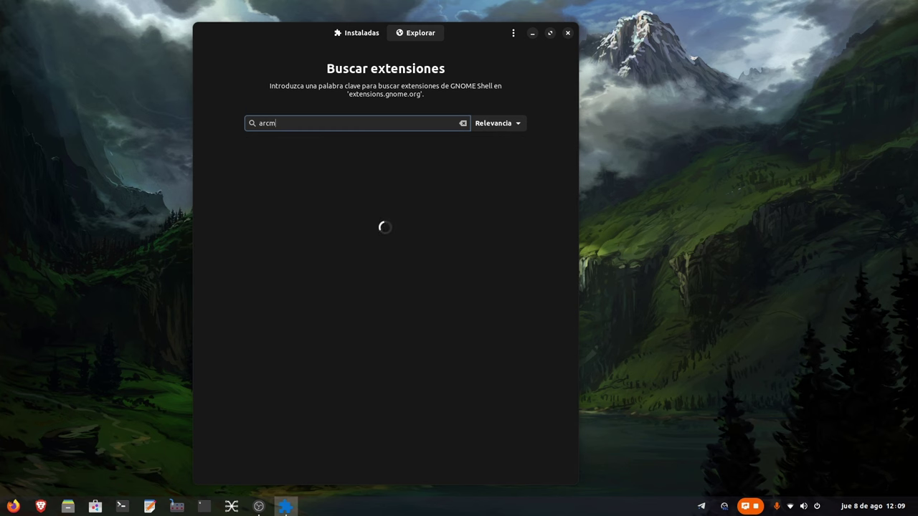
text(enu)
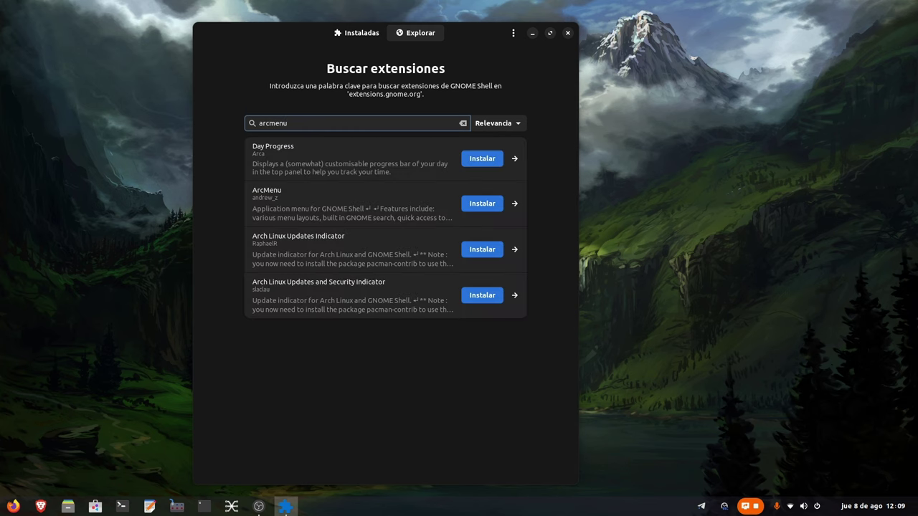
click(334, 196)
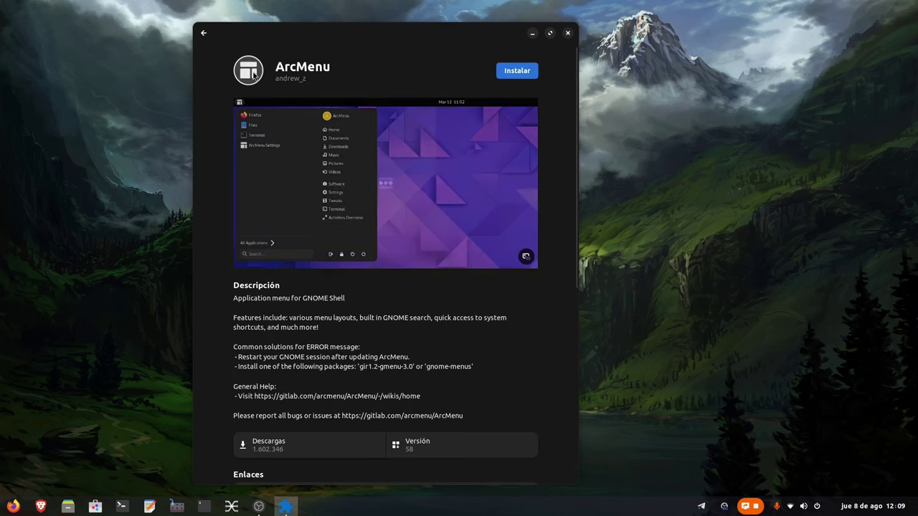
click(512, 71)
click(506, 292)
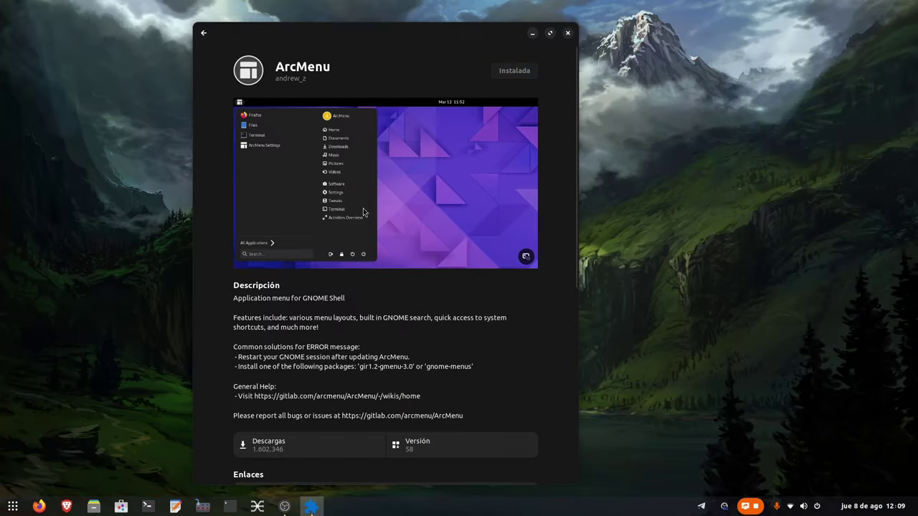
Leave the ArcMenu details page and show the list of installed extensions
click(204, 33)
click(358, 35)
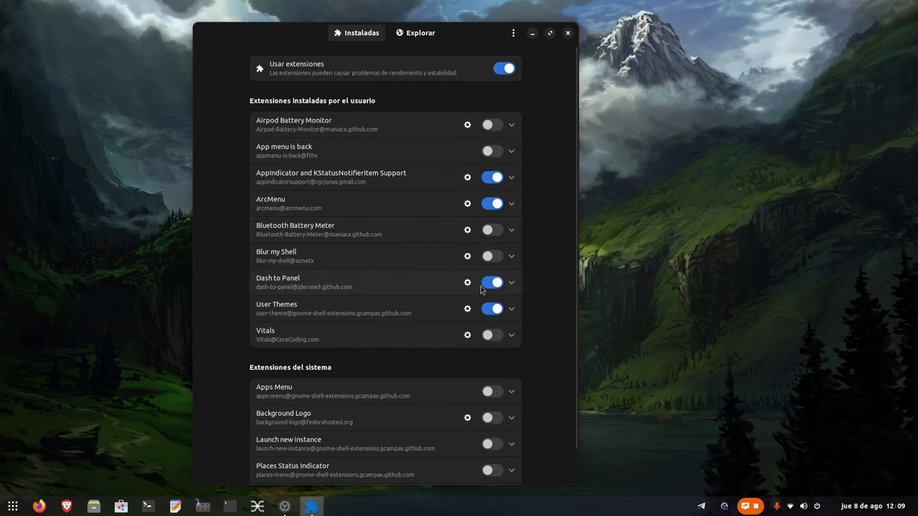
Minimise the extension manager and open the new ArcMenu application menu to examine its layout
click(532, 33)
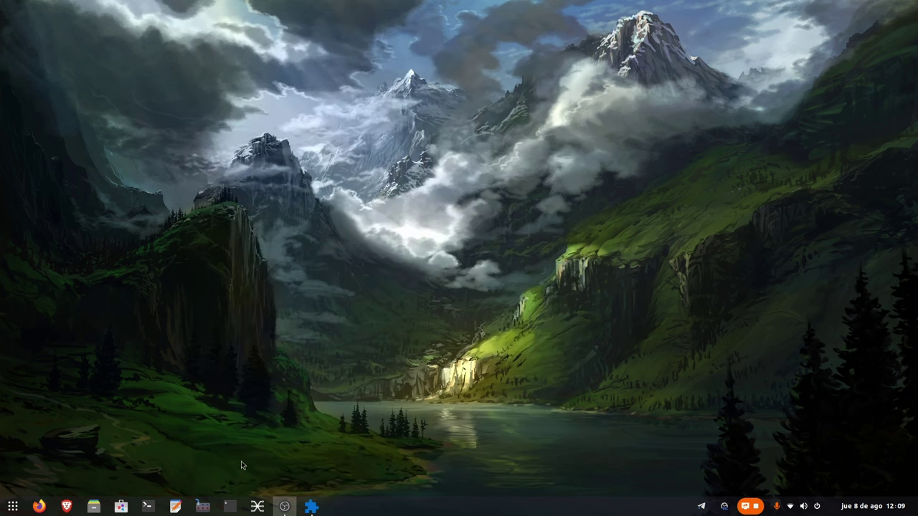
click(10, 508)
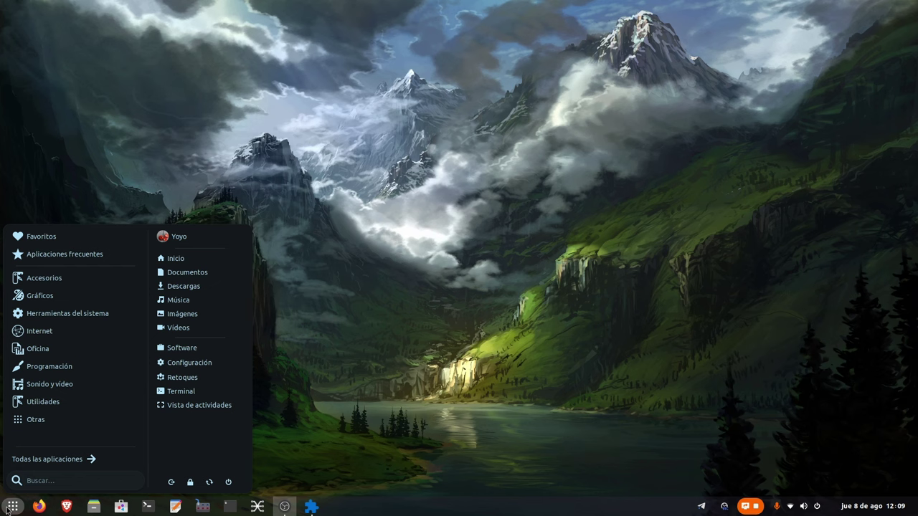
click(175, 258)
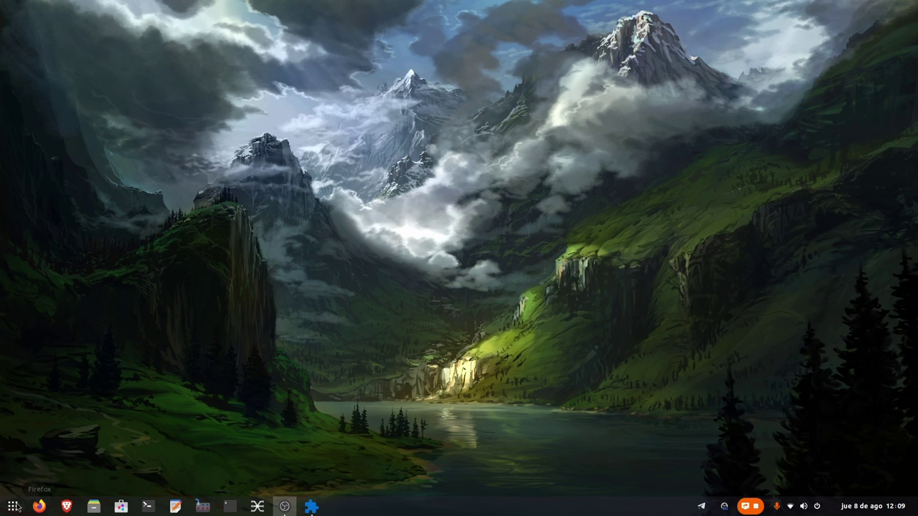
Bring back the extension manager and open the settings of the Dash to Panel extension
click(310, 507)
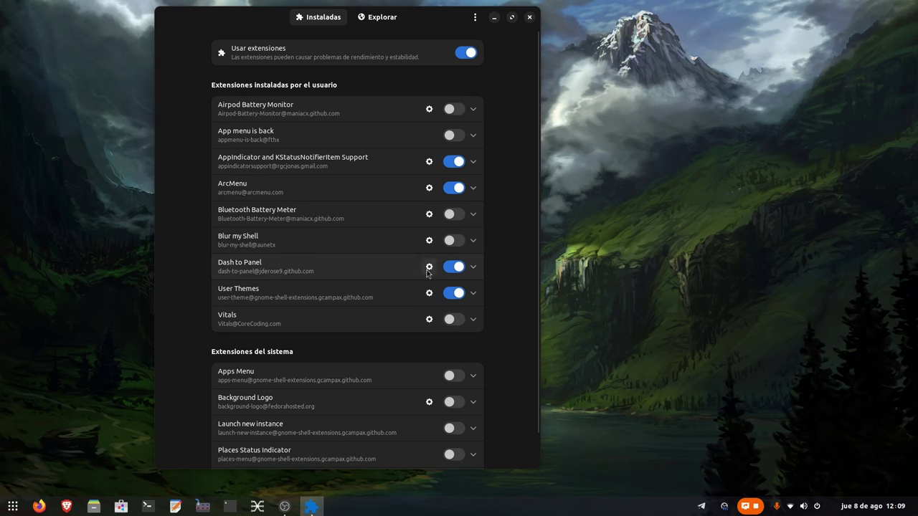
right_click(469, 515)
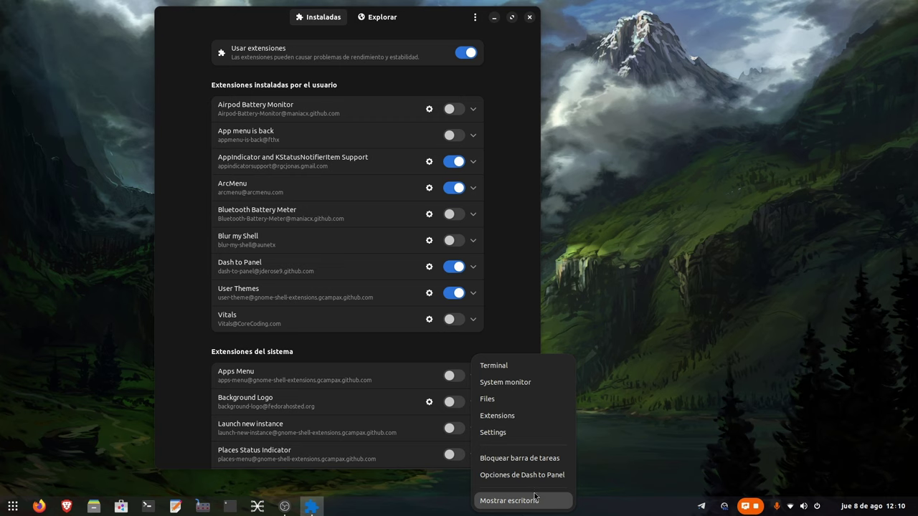
click(185, 242)
click(429, 266)
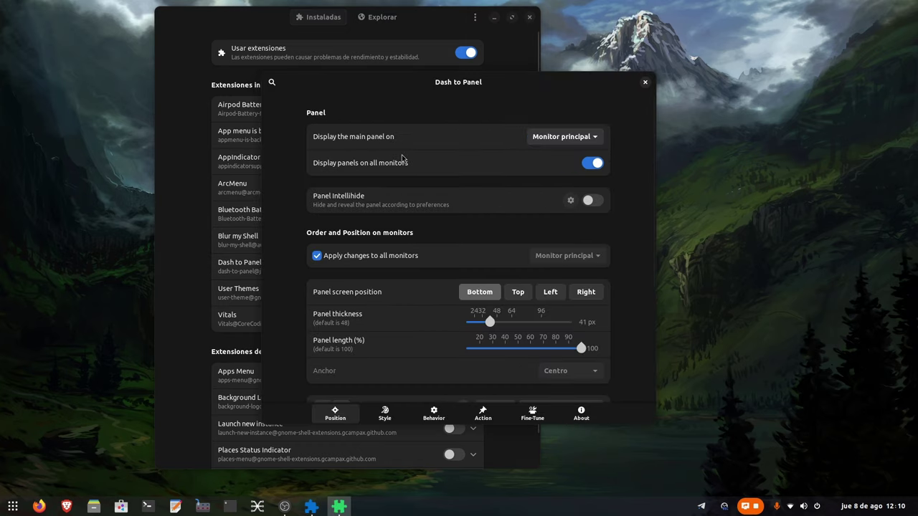
Get the extension manager window out of the way, then move and enlarge the Dash to Panel settings window
click(239, 27)
drag(239, 27, 103, 243)
click(360, 237)
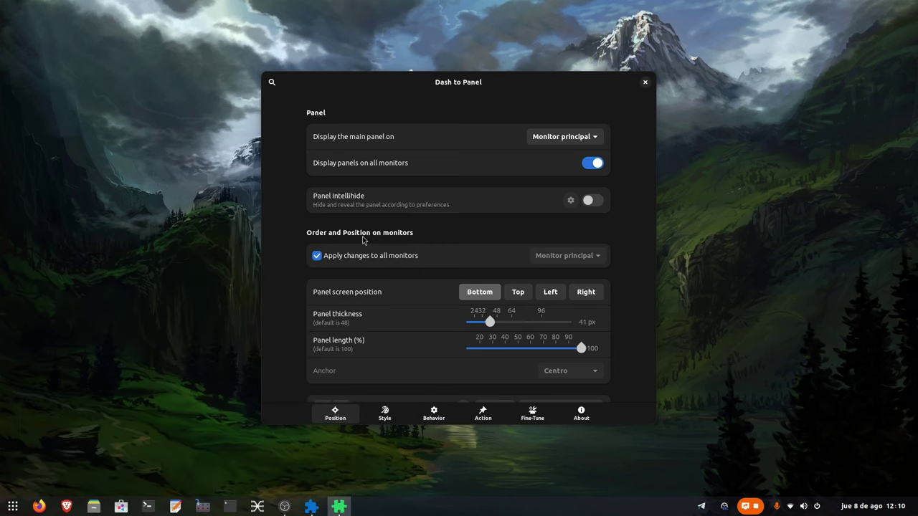
drag(449, 86, 389, 38)
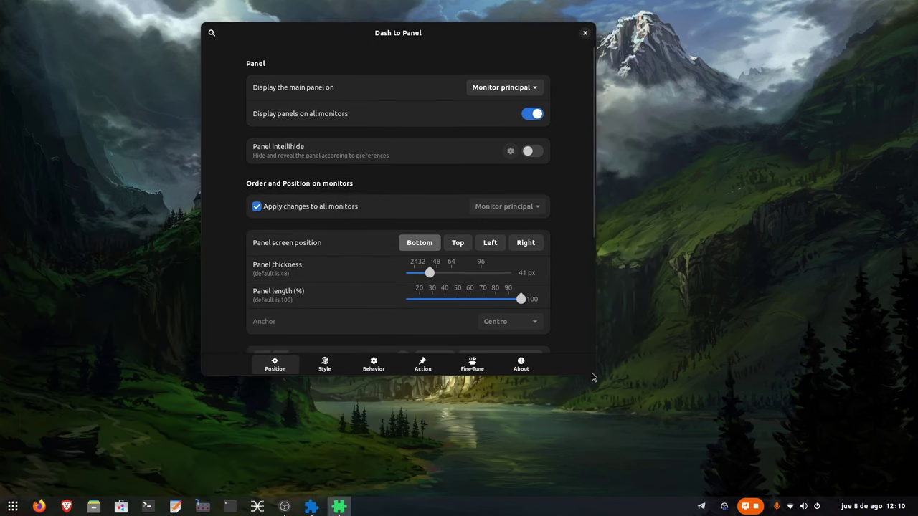
drag(593, 375, 637, 492)
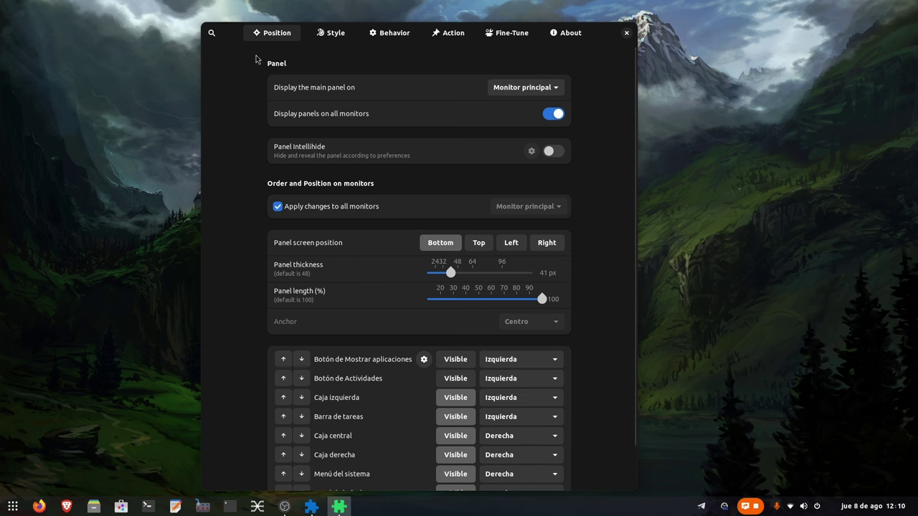
drag(229, 37, 213, 24)
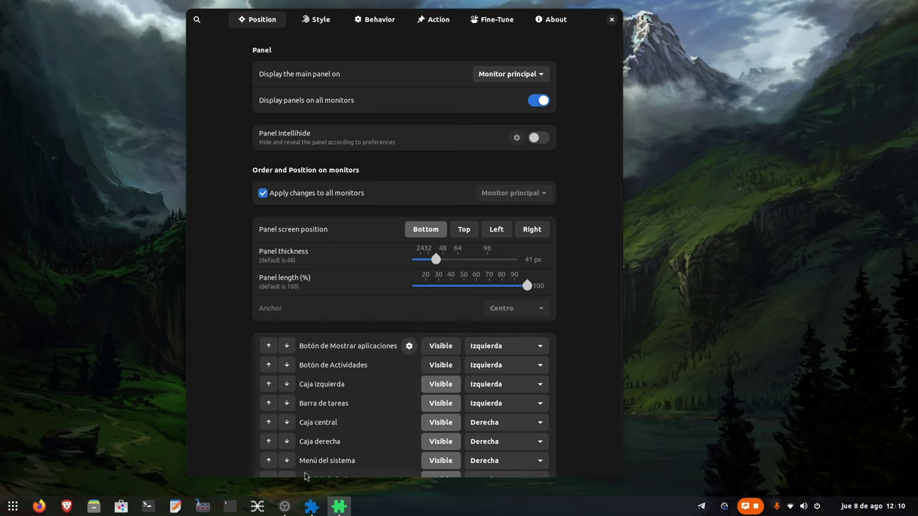
Try out the panel thickness and panel length settings in Dash to Panel
mouse_move(437, 259)
mouse_down()
mouse_move(454, 264)
mouse_move(431, 266)
mouse_move(447, 260)
mouse_move(432, 265)
mouse_move(441, 265)
mouse_up()
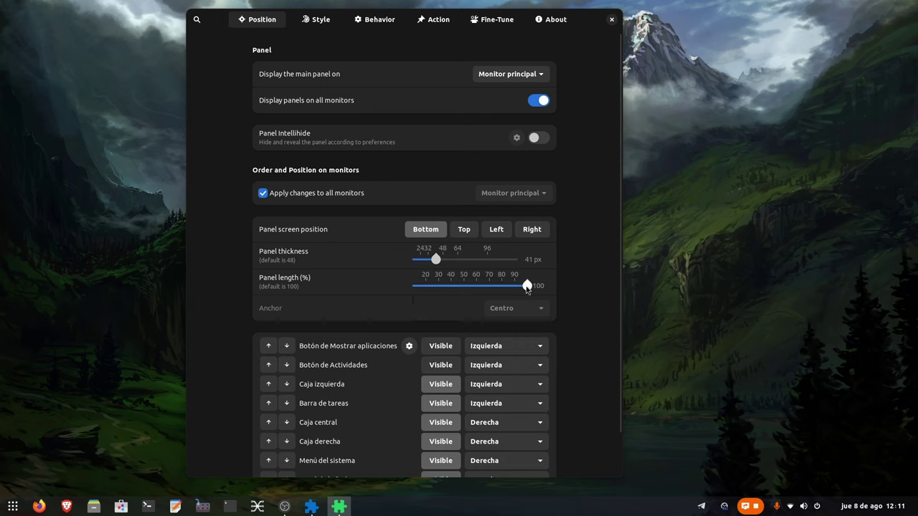
drag(528, 287, 575, 296)
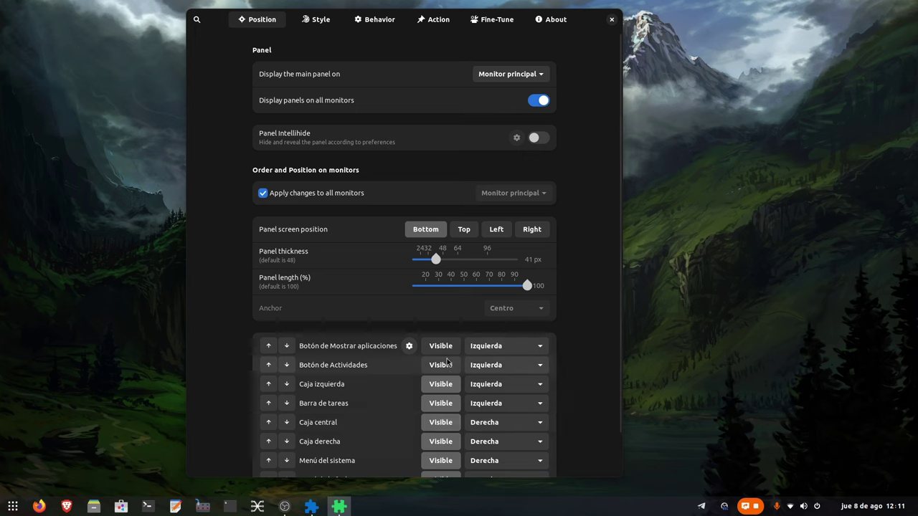
View the options of the "Botón de Mostrar aplicaciones" panel item and try switching its visibility on and off
click(409, 352)
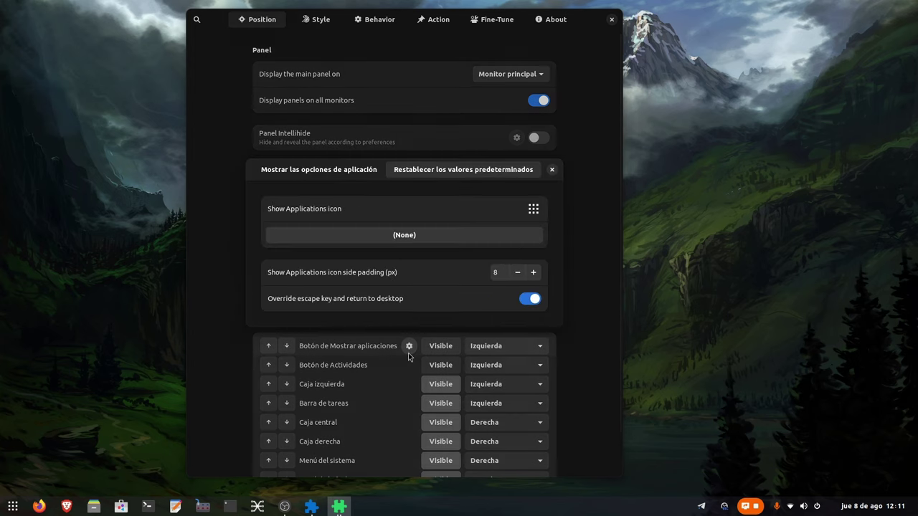
click(552, 170)
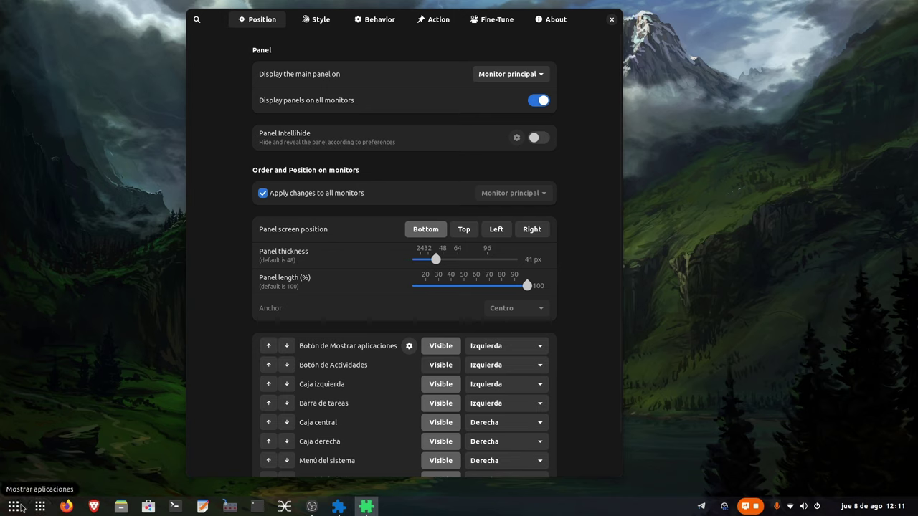
click(441, 346)
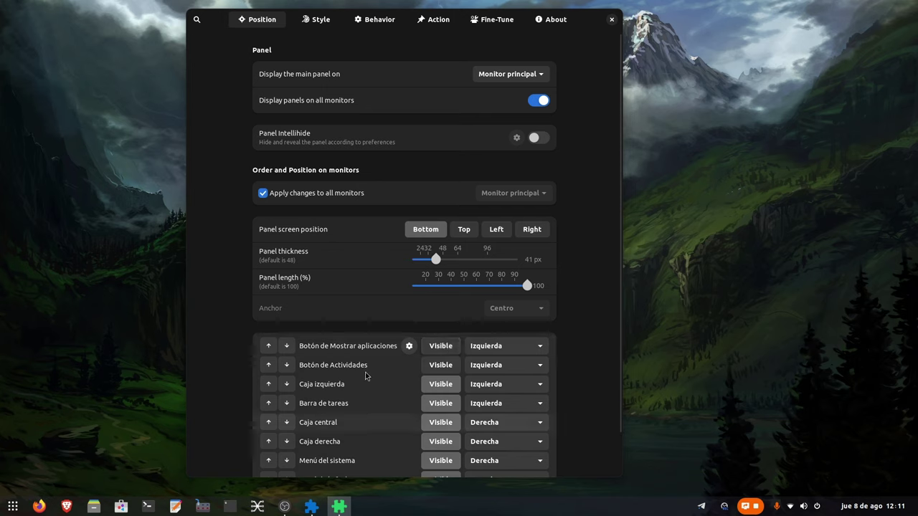
Try switching the visibility of the "Botón de Actividades", "Caja izquierda" and "Barra de tareas" panel items, restoring each one
click(438, 367)
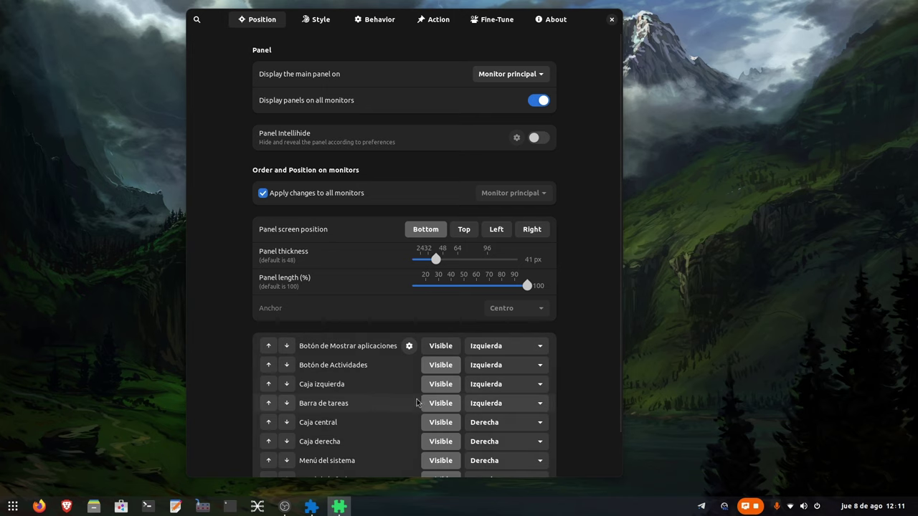
click(442, 370)
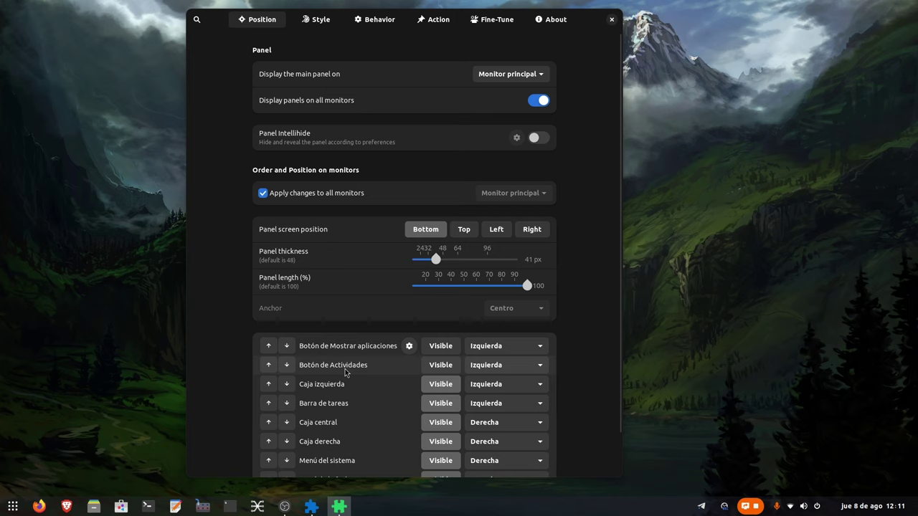
click(438, 385)
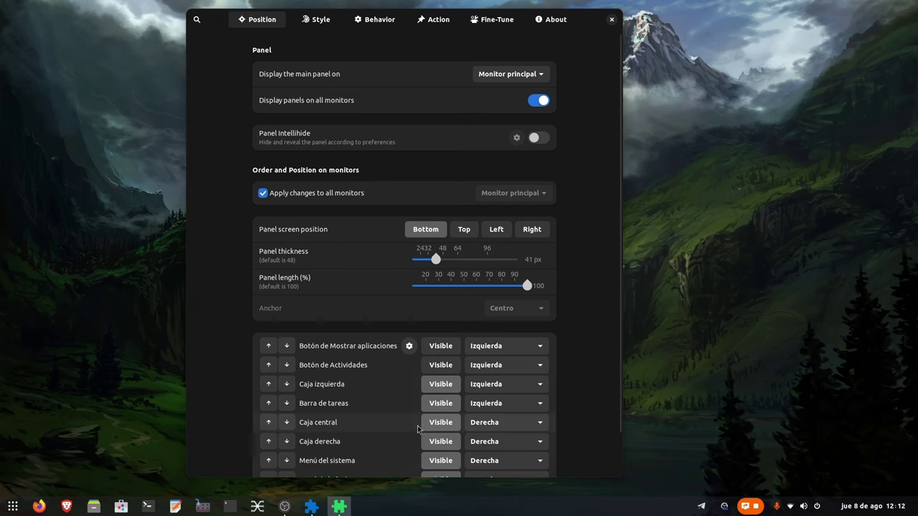
click(442, 386)
click(441, 406)
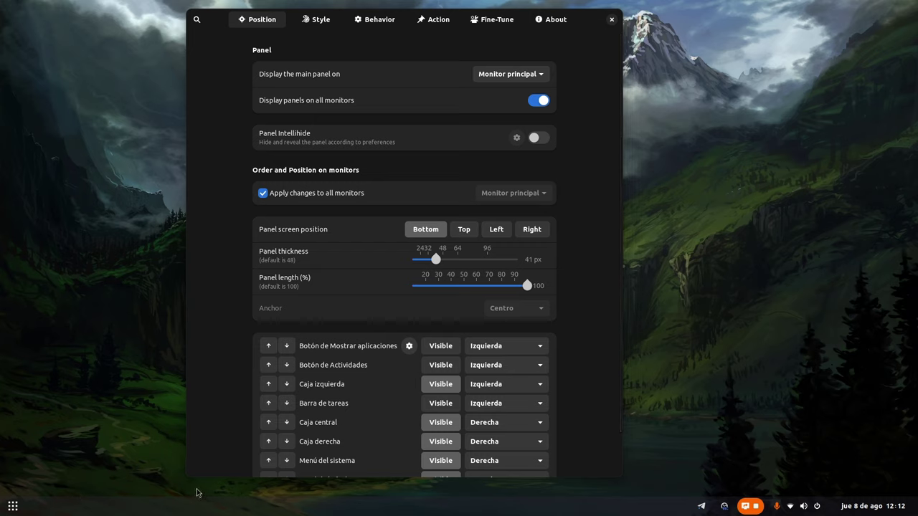
click(434, 409)
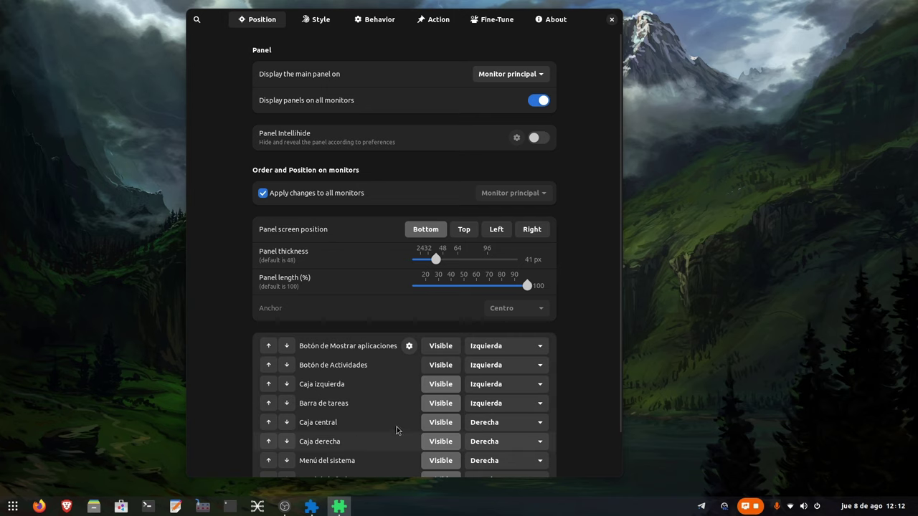
Try switching the visibility of "Caja central", "Caja derecha", "Menú del sistema" and "Menú de la fecha", restoring each one
click(441, 424)
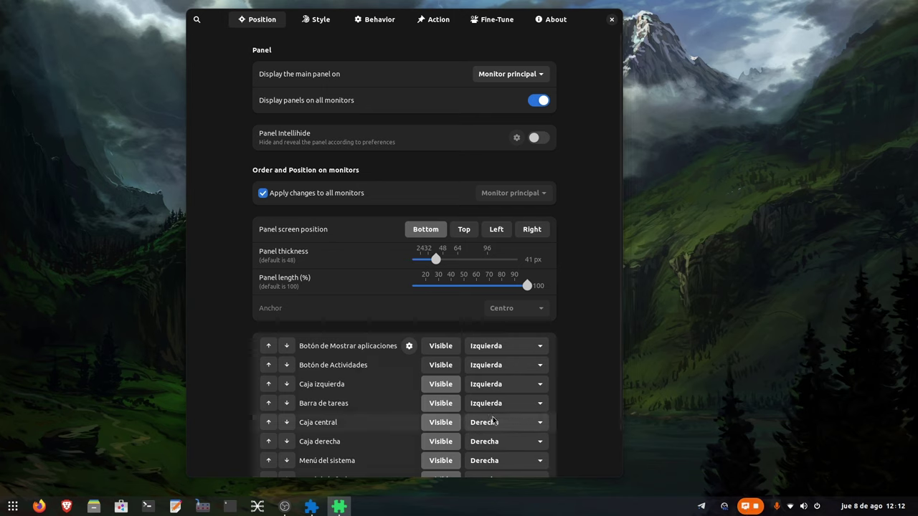
click(442, 442)
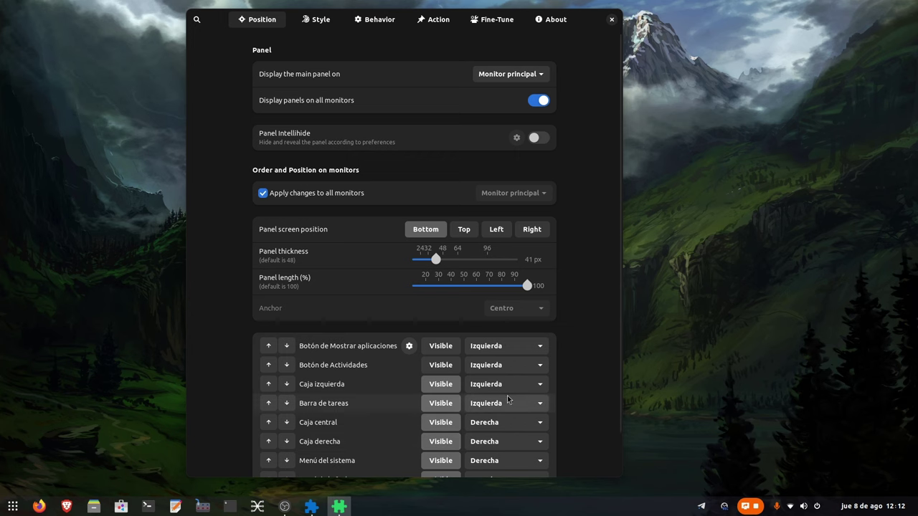
scroll(602, 416, down, 2)
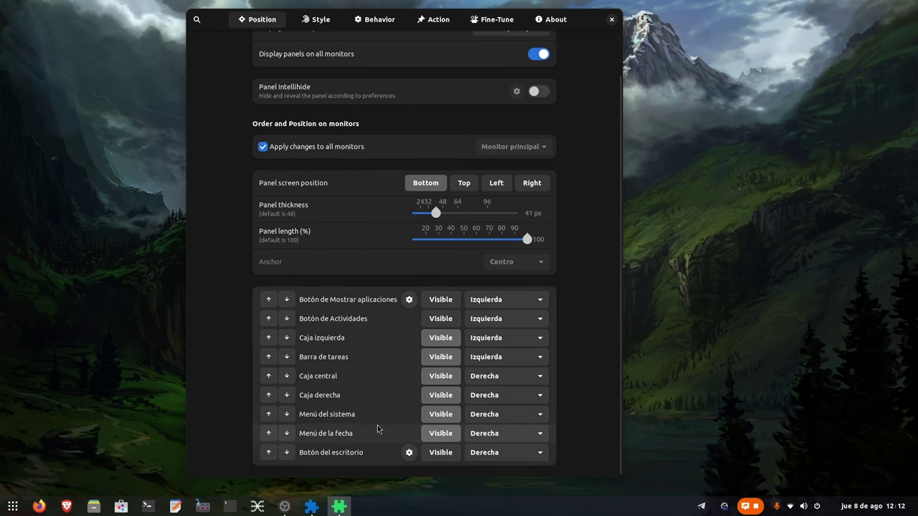
click(441, 421)
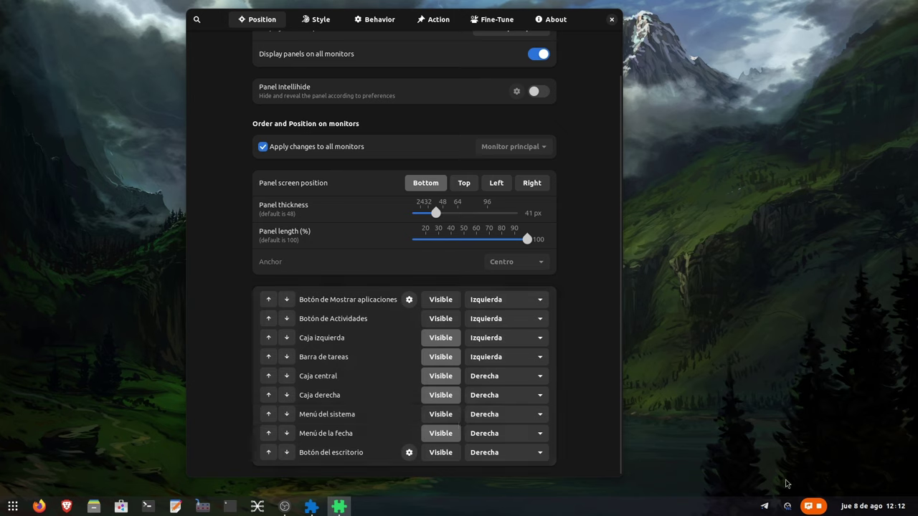
click(441, 418)
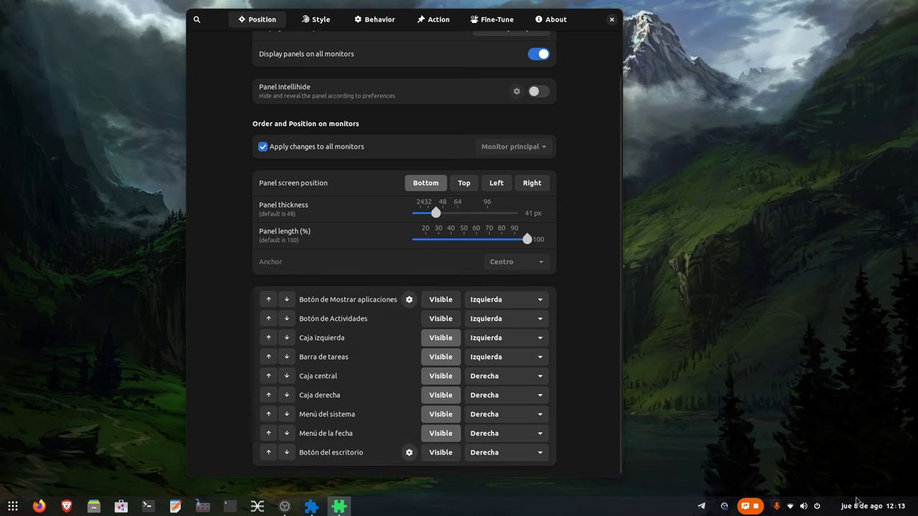
click(445, 435)
click(447, 435)
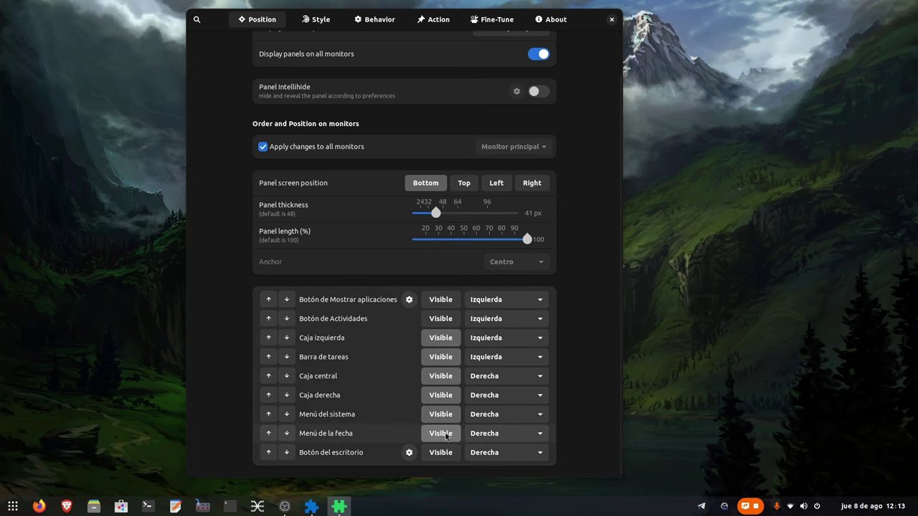
Make the "Botón del escritorio" item visible and try it out on the panel to show the desktop and bring the windows back
click(442, 454)
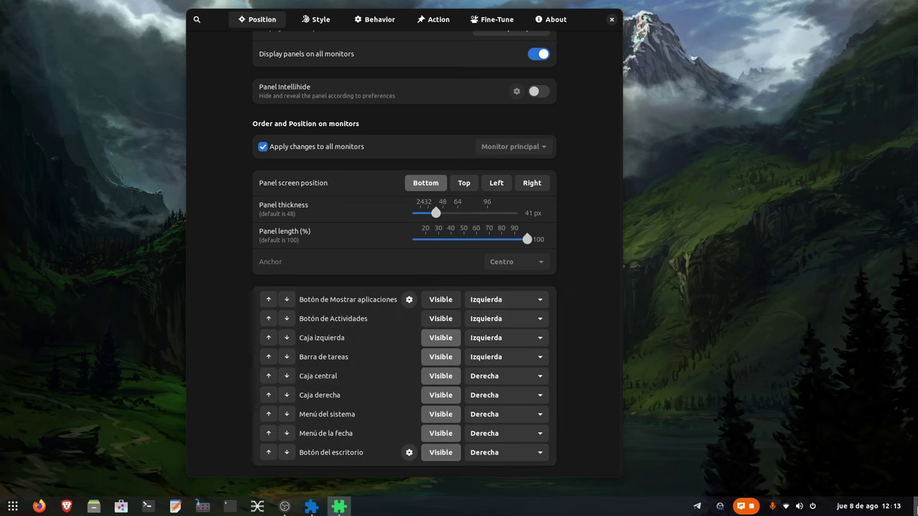
click(913, 506)
click(914, 506)
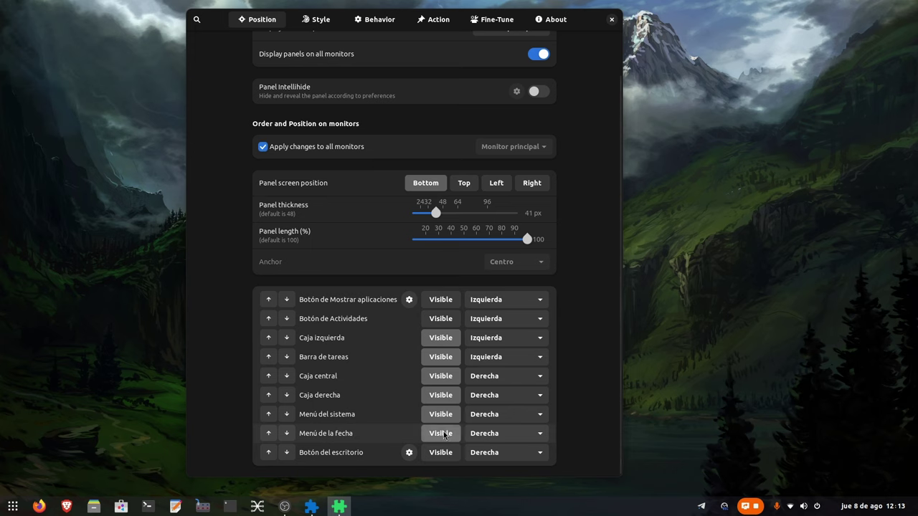
Try the Izquierda position for "Menú de la fecha", return it to Derecha, and keep "Menú del sistema" on Derecha
click(521, 434)
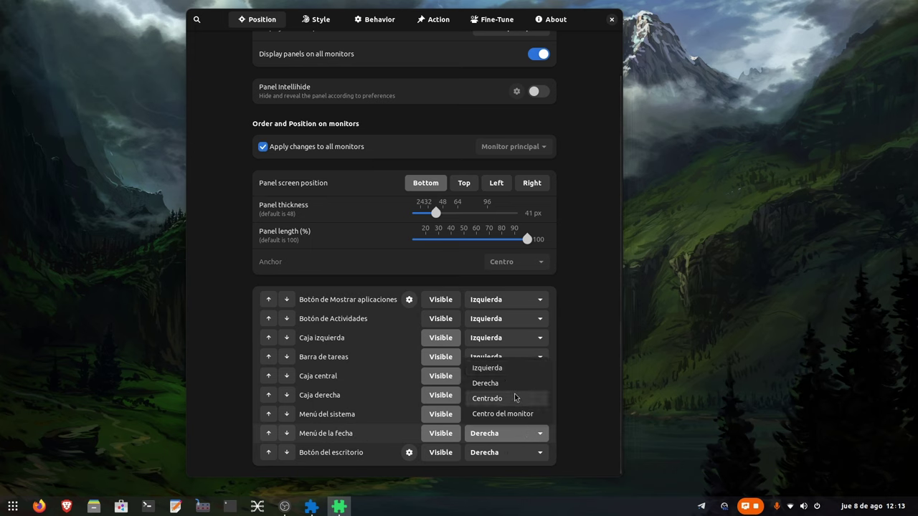
click(512, 371)
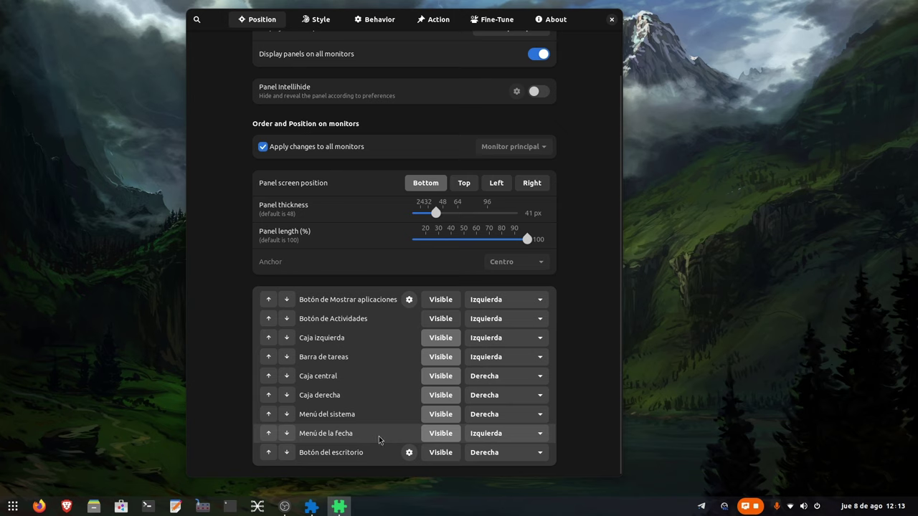
click(492, 439)
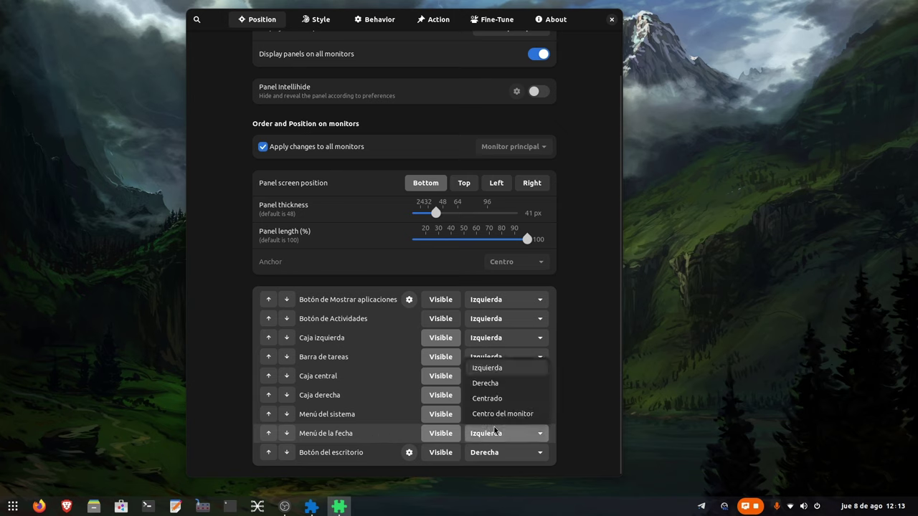
click(502, 392)
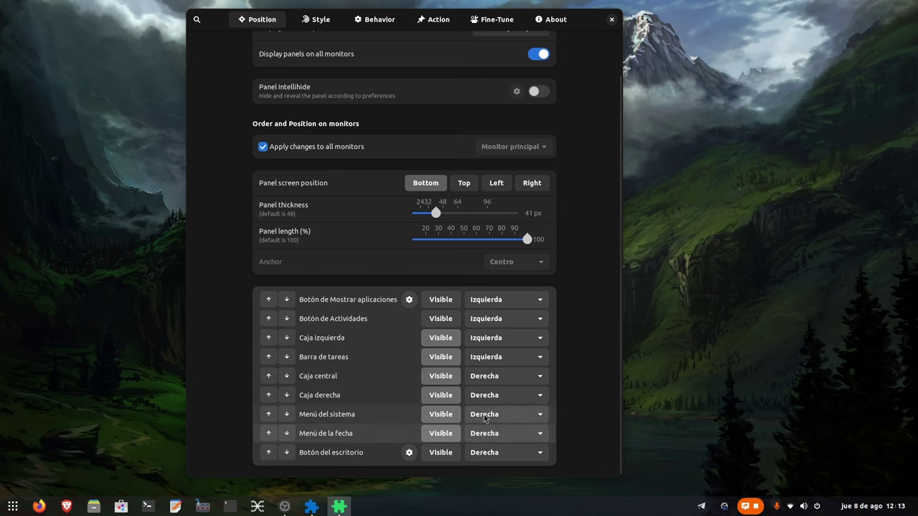
click(486, 418)
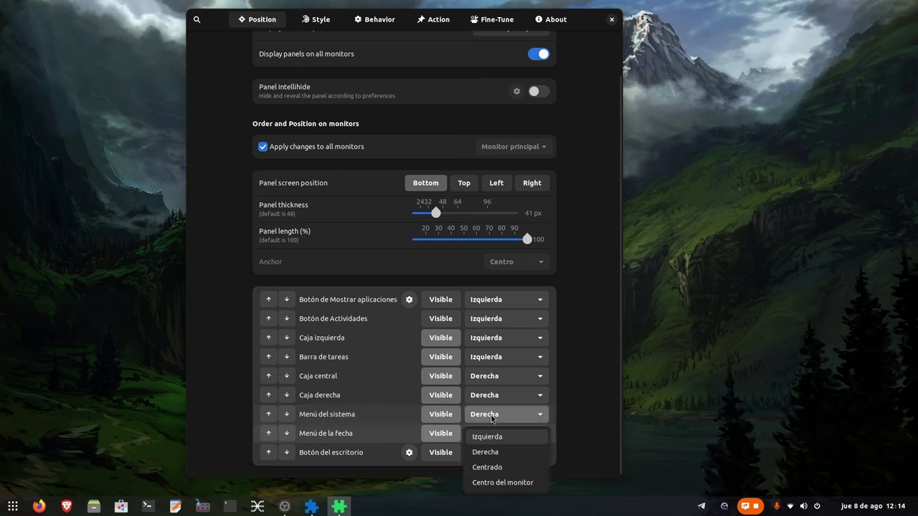
click(498, 452)
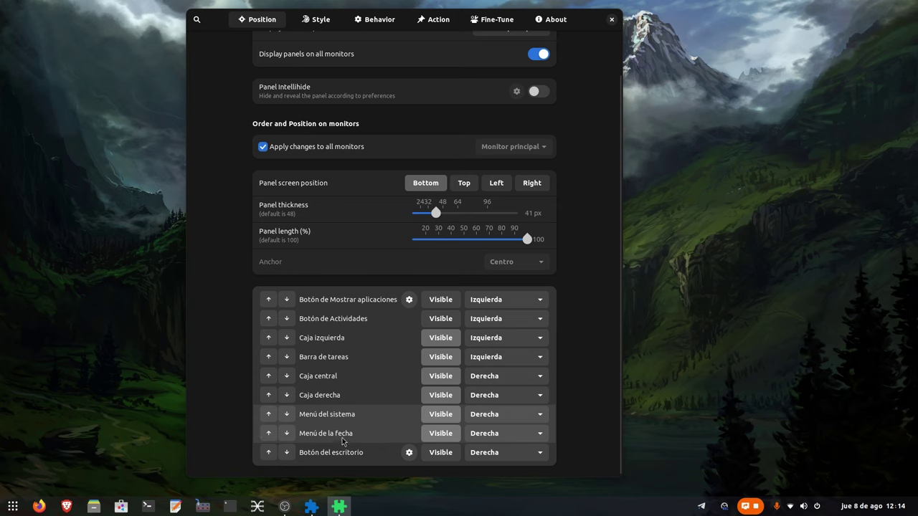
Try reordering "Menú de la fecha" below "Botón del escritorio" and above "Menú del sistema", restoring its original place in the list
click(287, 434)
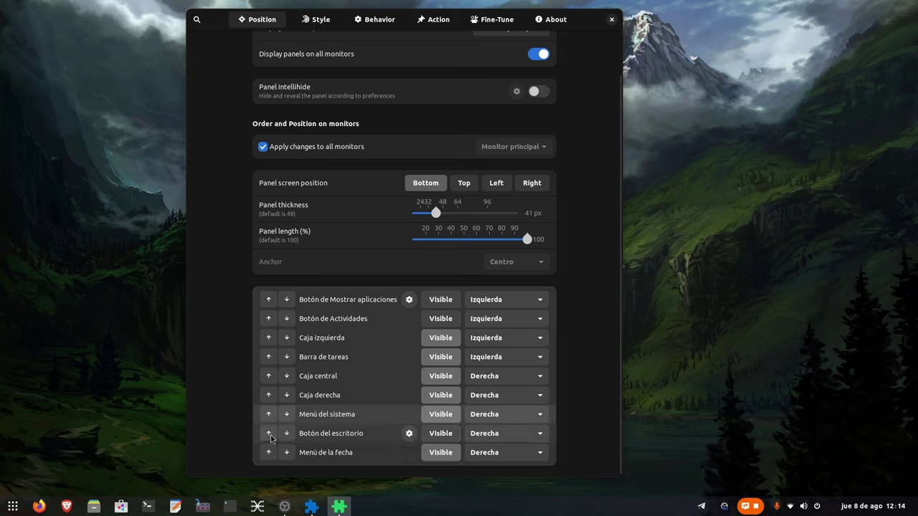
click(268, 433)
click(269, 433)
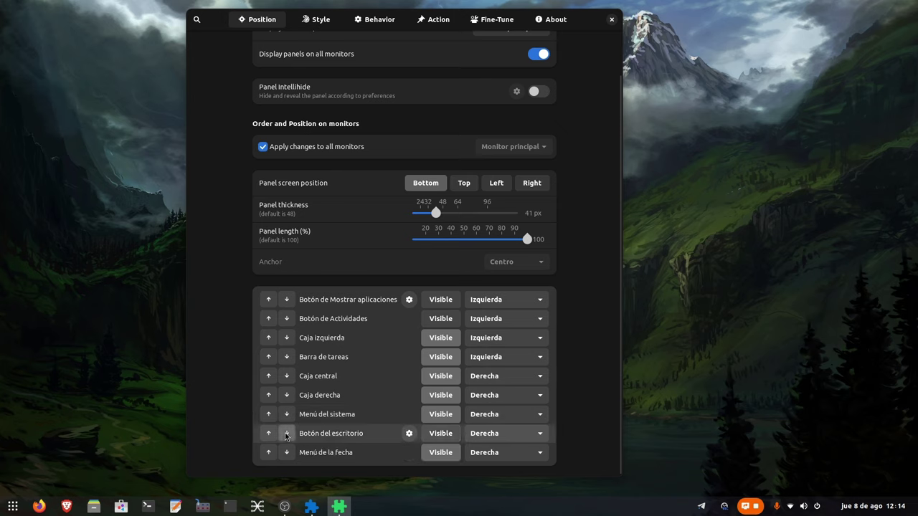
click(287, 434)
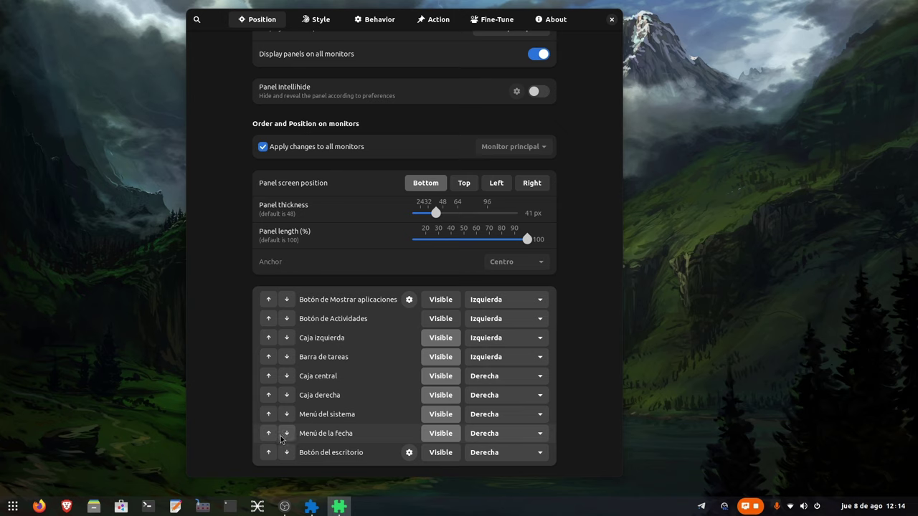
click(268, 433)
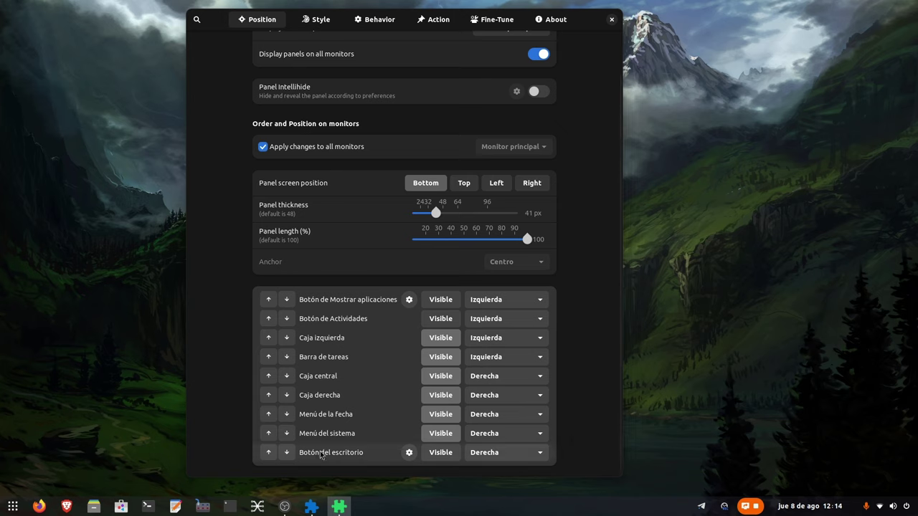
click(287, 415)
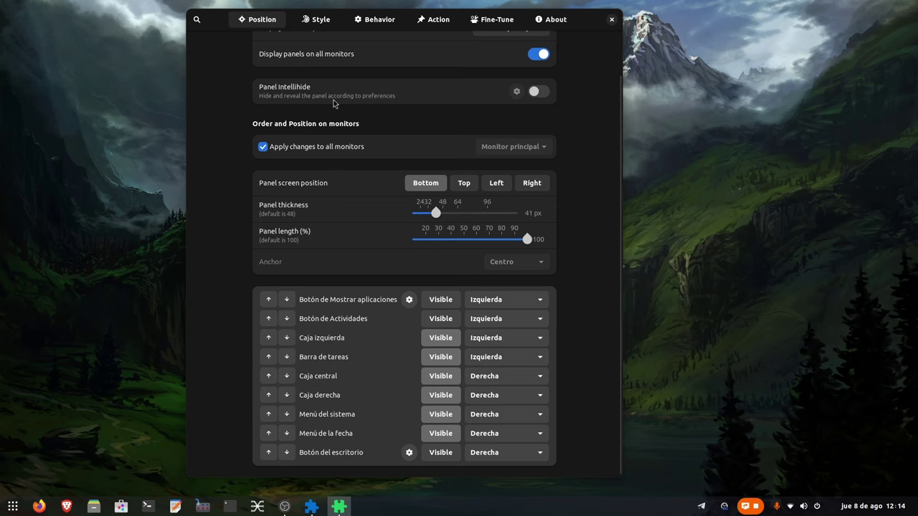
Open the Style settings and try an App Icon Margin of 12 px and App Icon Padding of 15 px, returning both to 4 px
click(316, 20)
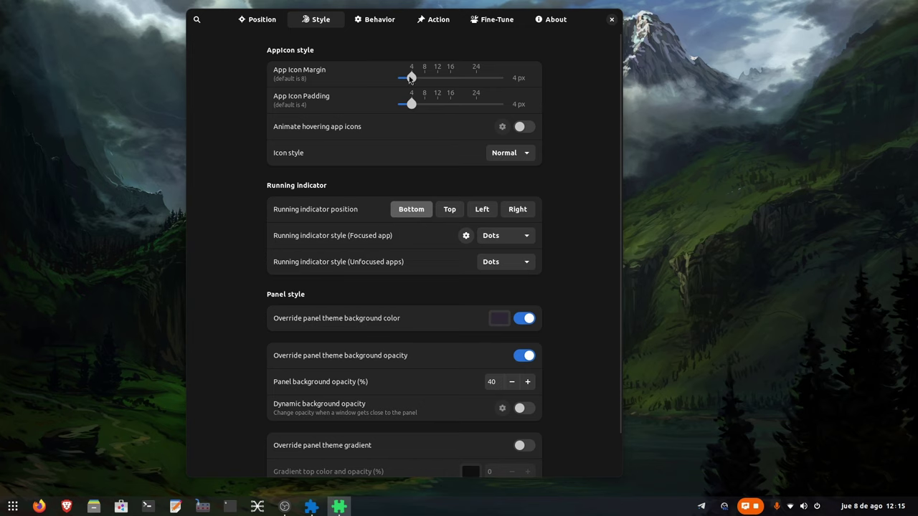
drag(411, 77, 438, 78)
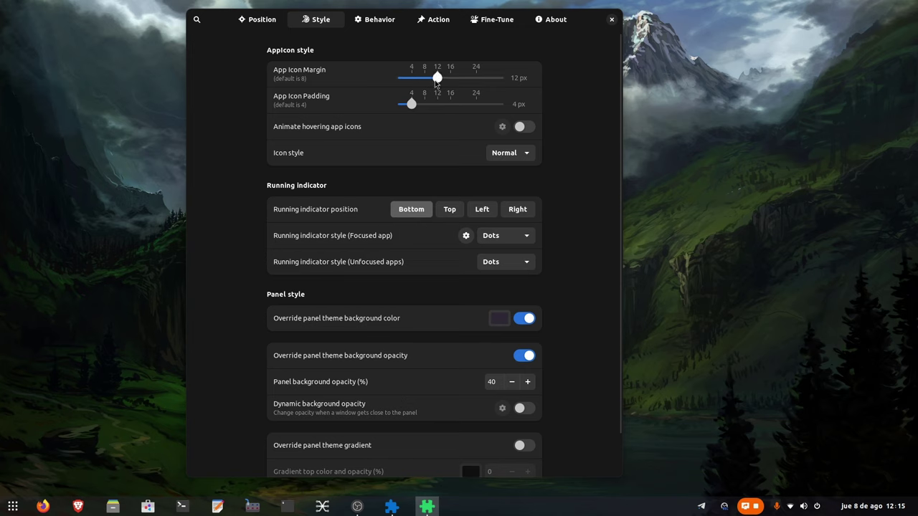
scroll(415, 85, down, 4)
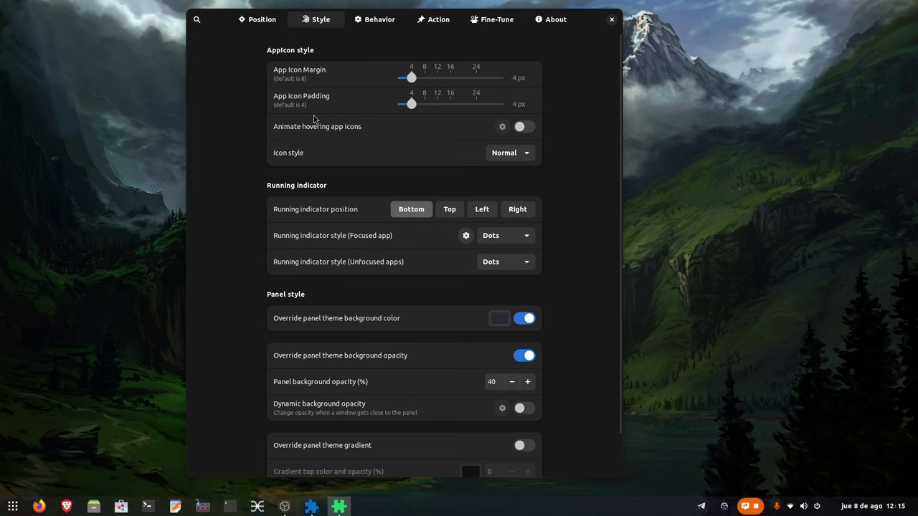
drag(414, 109, 451, 118)
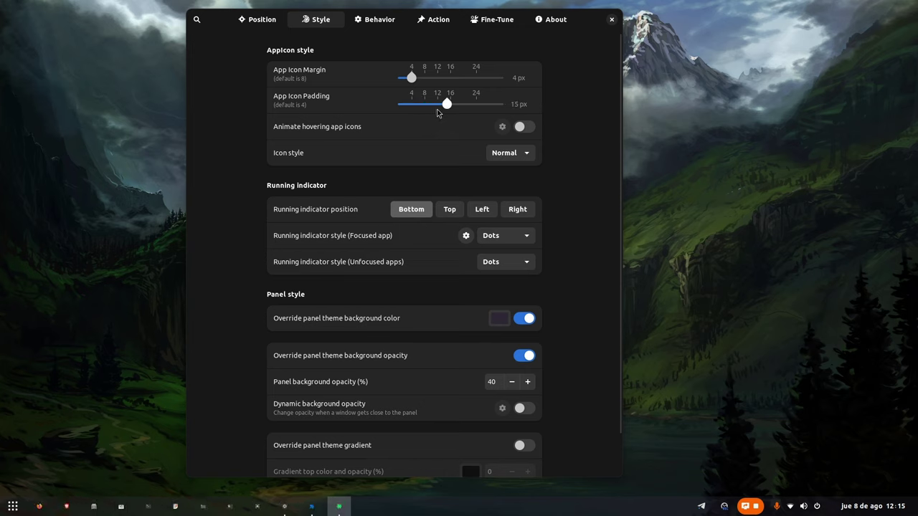
drag(444, 107, 410, 111)
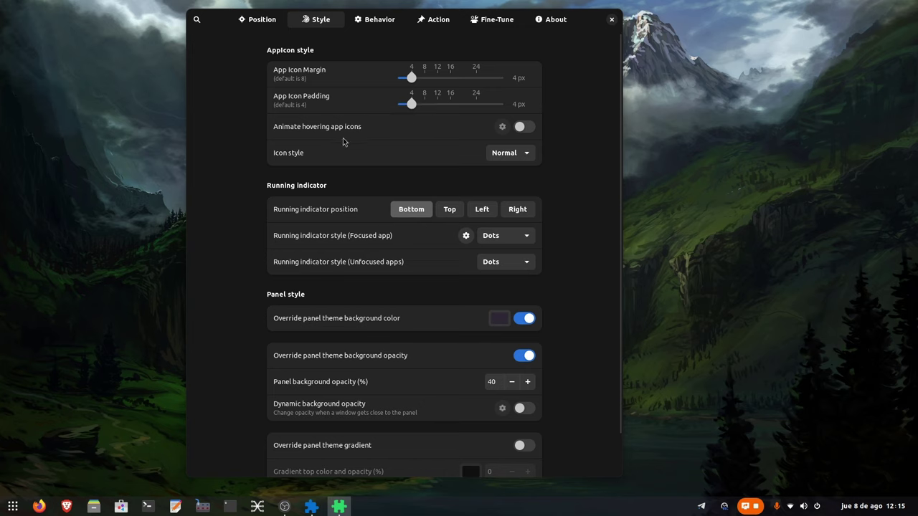
Try the Symbolic icon style and the animation of hovered app icons, returning the style to Normal and the animation to off
click(522, 157)
click(515, 191)
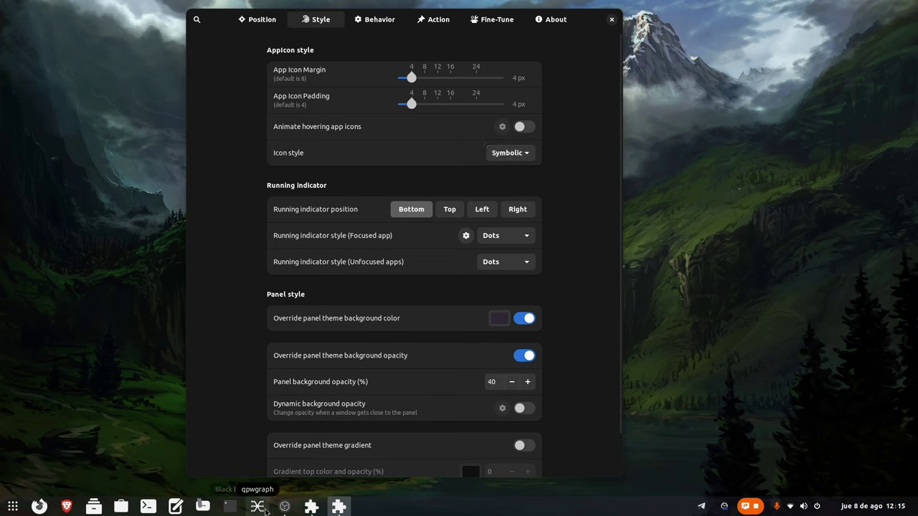
click(500, 159)
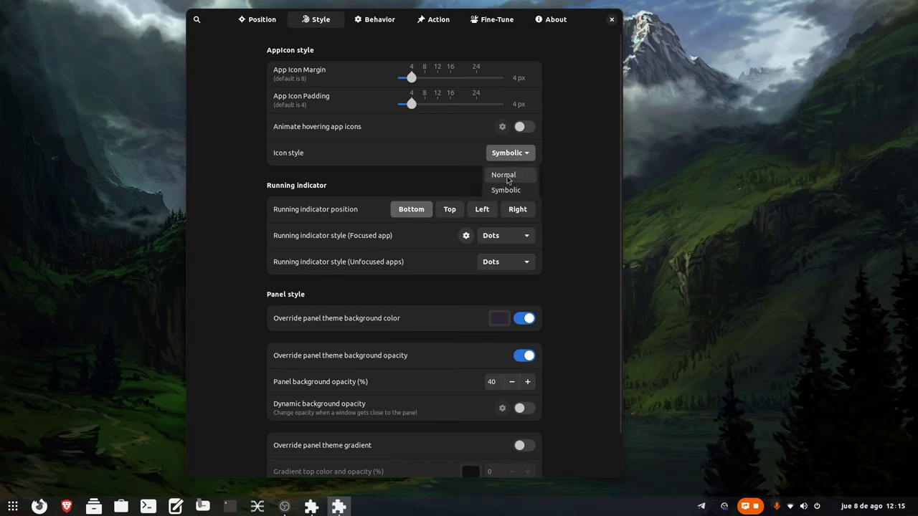
click(505, 177)
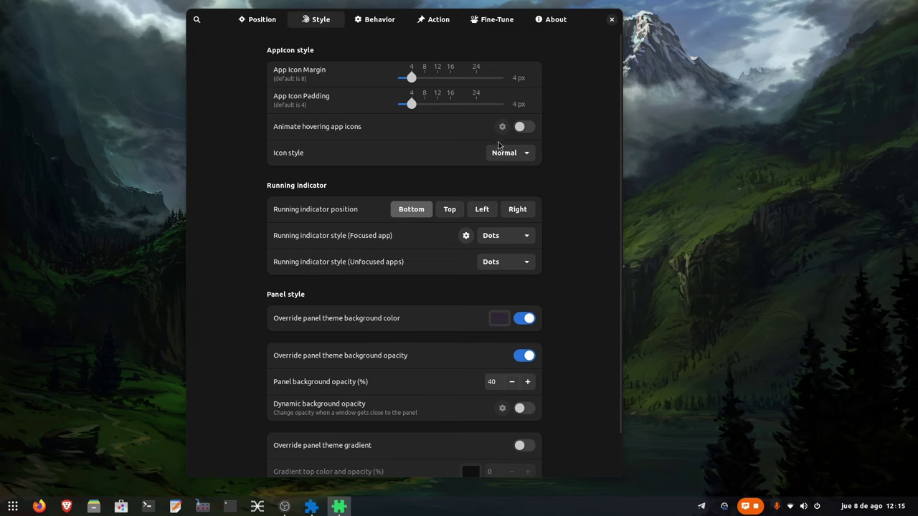
click(523, 127)
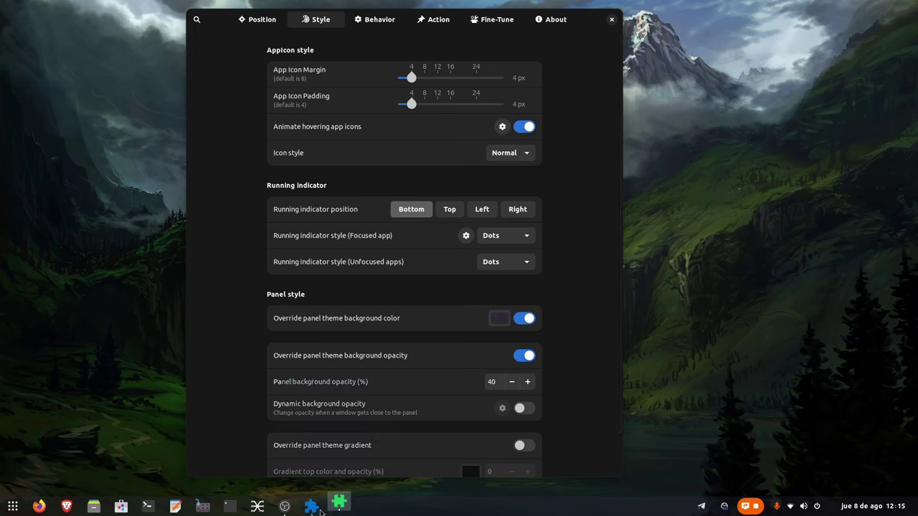
click(523, 128)
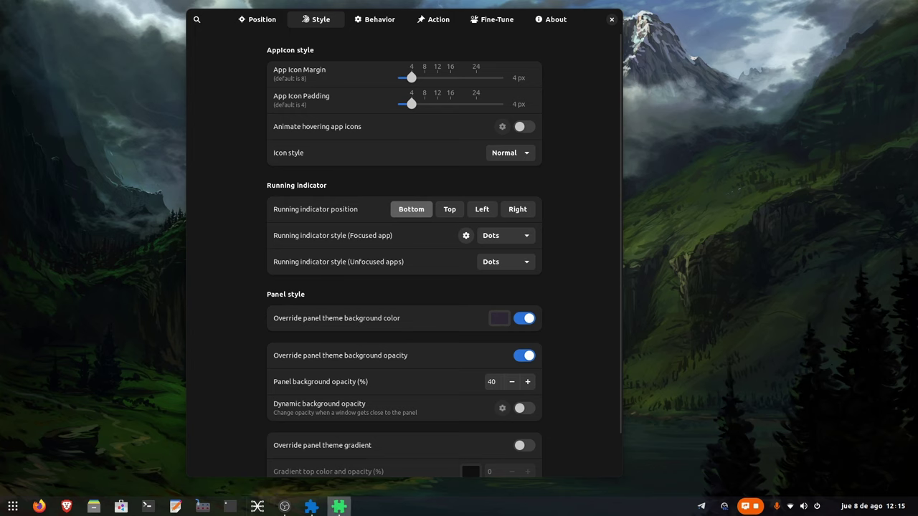
Set the running indicator position to Top
click(449, 210)
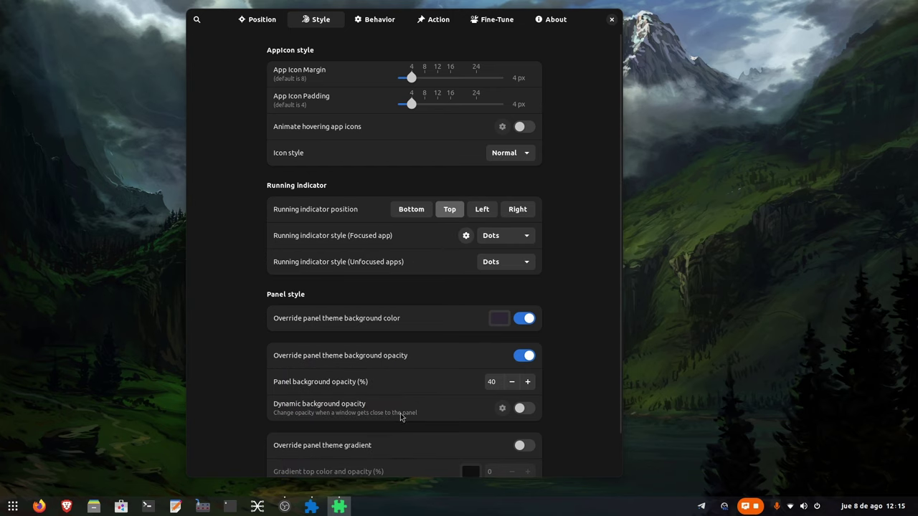
Try the Left and Right running indicator positions, and set the position to Bottom
click(482, 213)
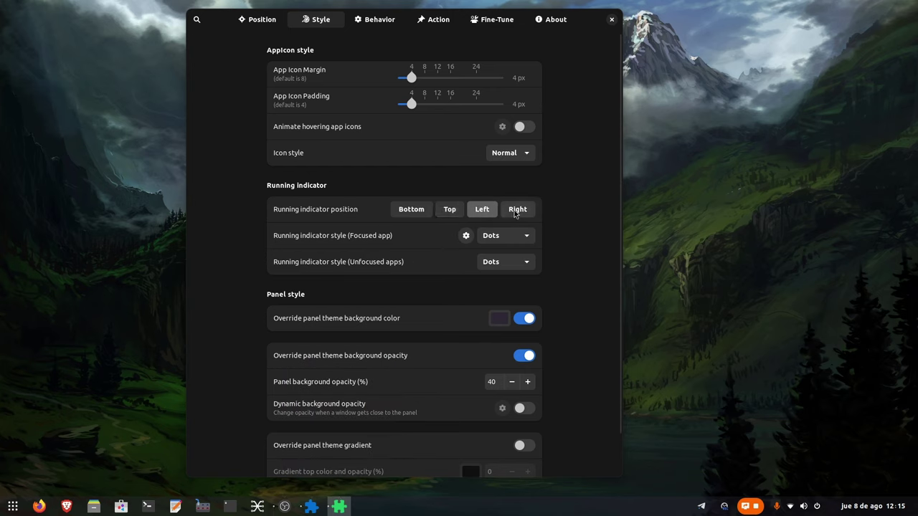
click(514, 210)
click(406, 210)
mouse_move(310, 509)
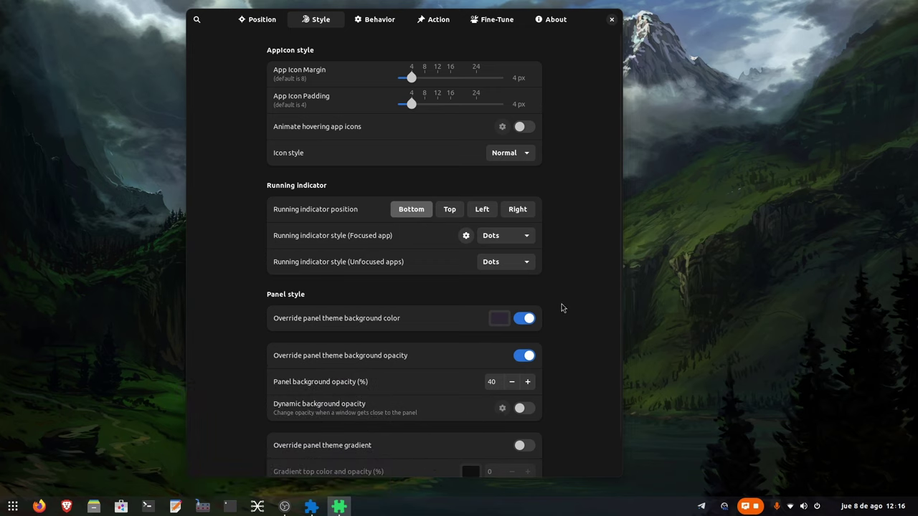
Try the Squares and Metro indicator styles for the focused app, return to Dots, and view the focused indicator's options
click(517, 240)
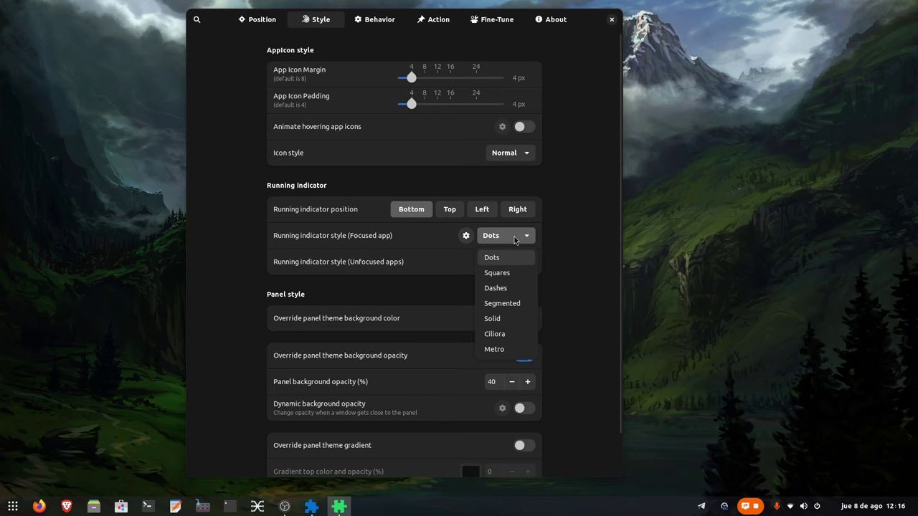
click(510, 274)
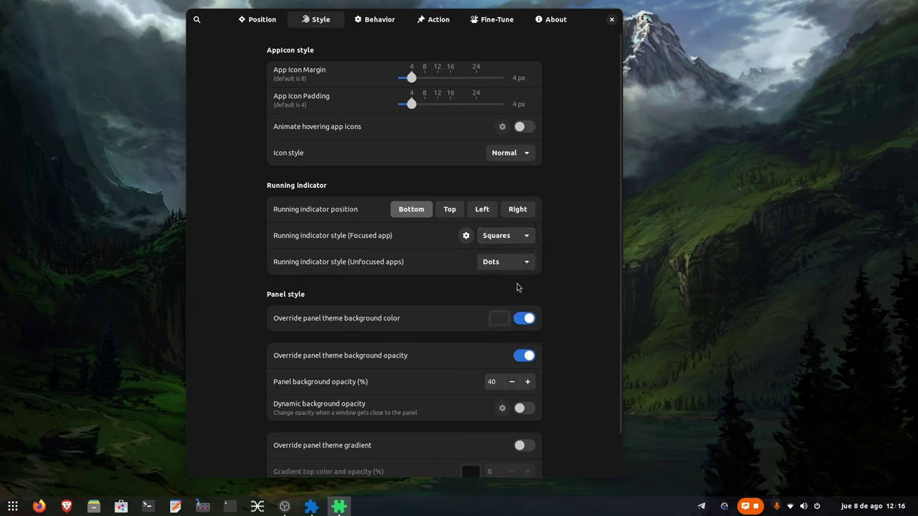
click(505, 239)
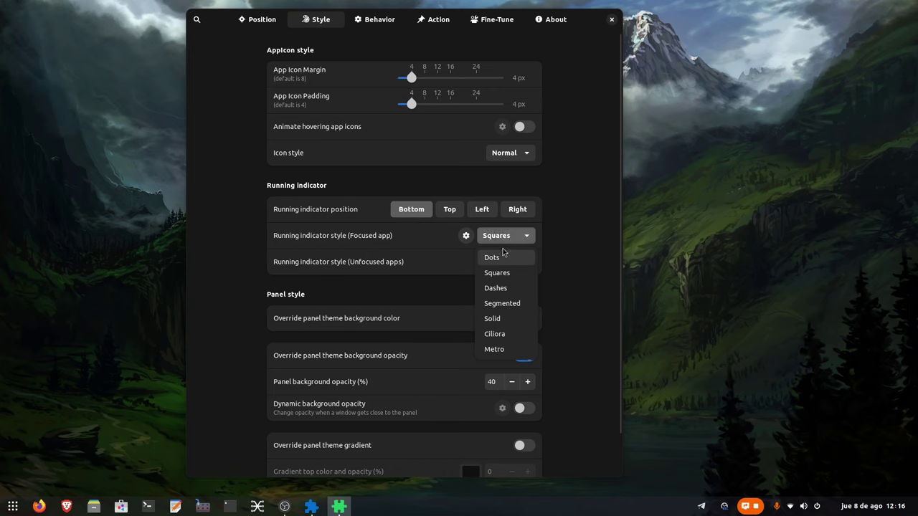
click(510, 350)
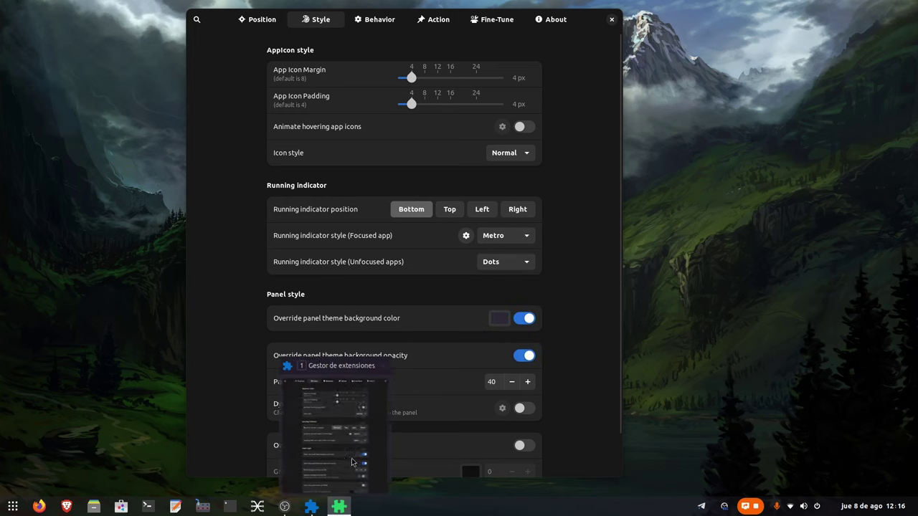
click(504, 239)
click(507, 260)
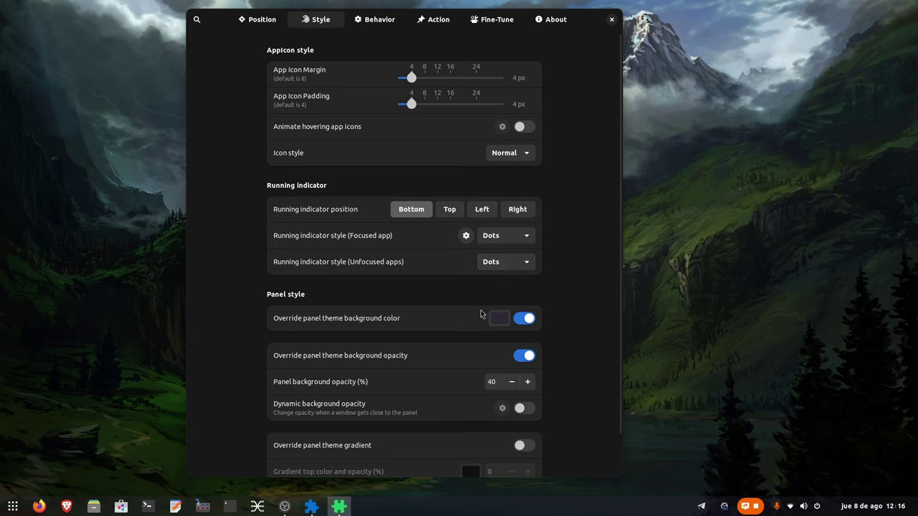
click(466, 235)
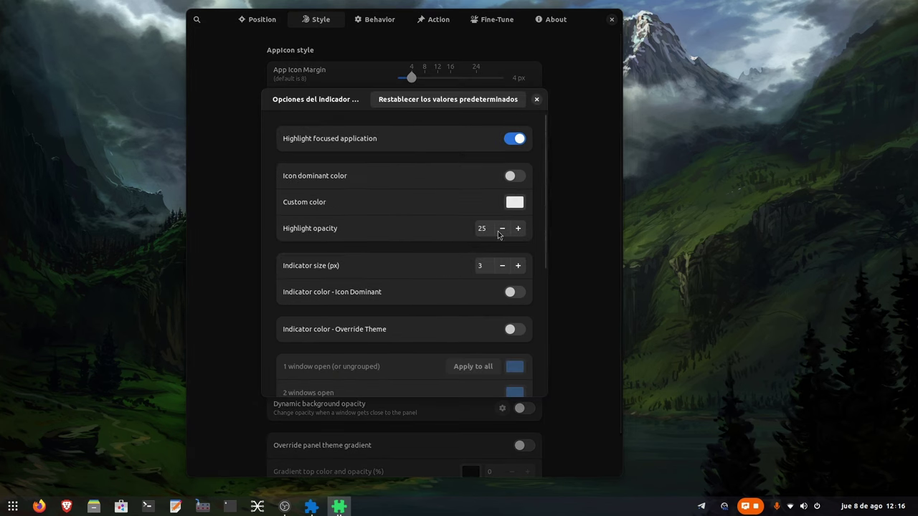
click(537, 100)
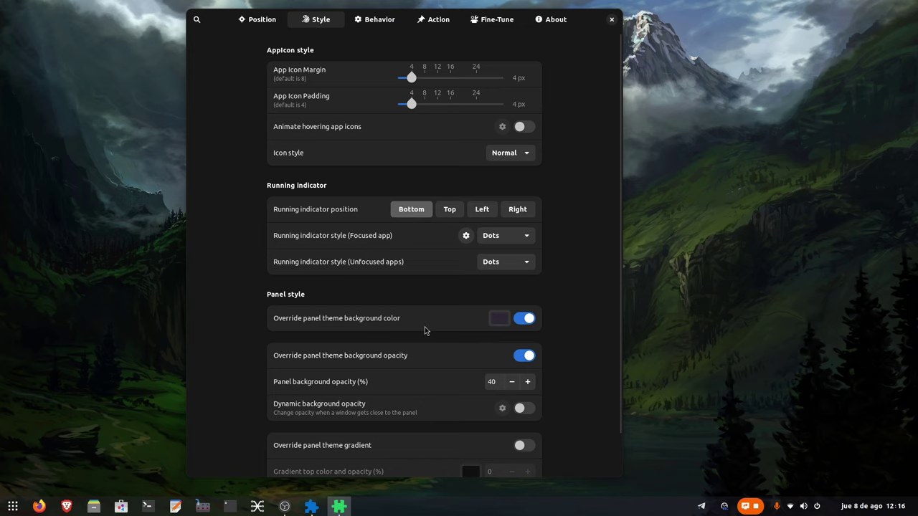
Switch the panel background color override off and back on, and try the darkest orange as the background color
click(526, 317)
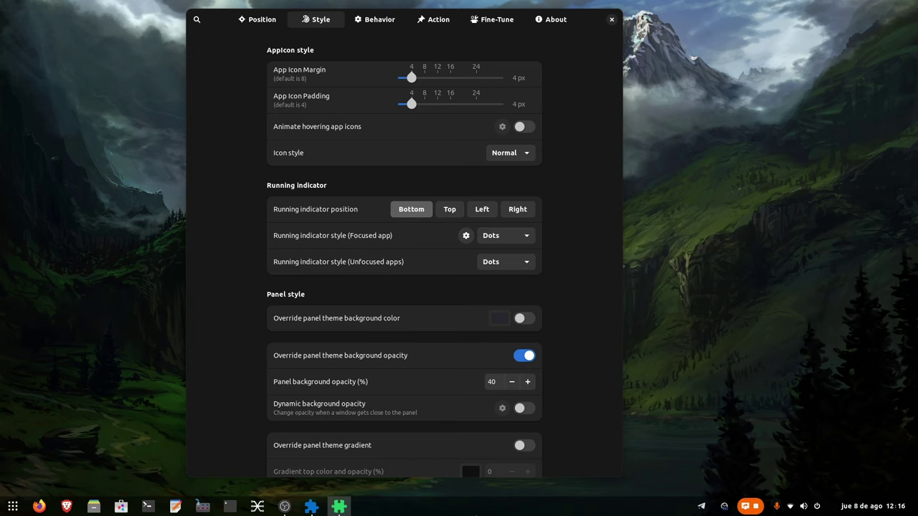
click(530, 320)
click(502, 320)
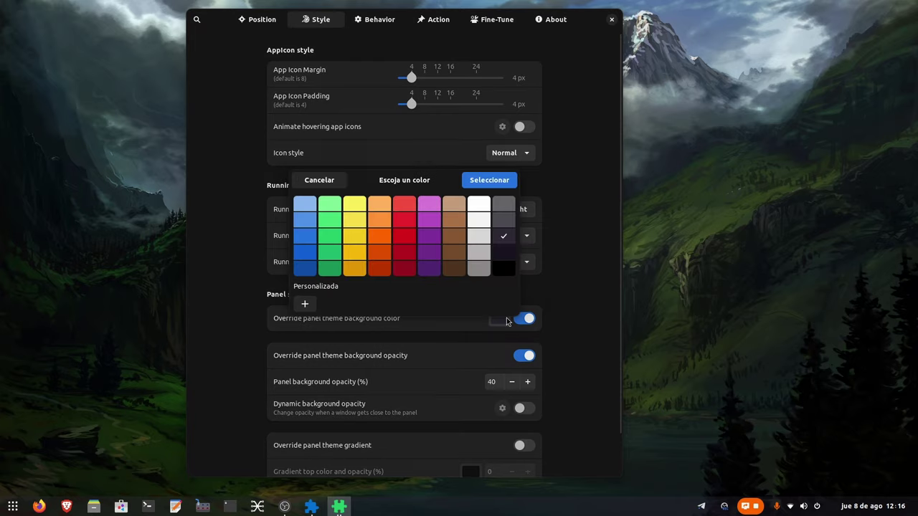
click(386, 273)
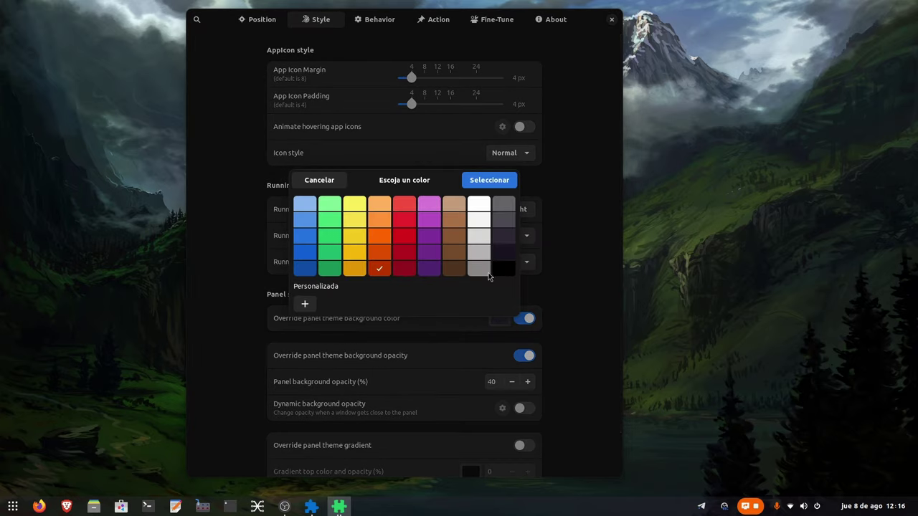
click(490, 180)
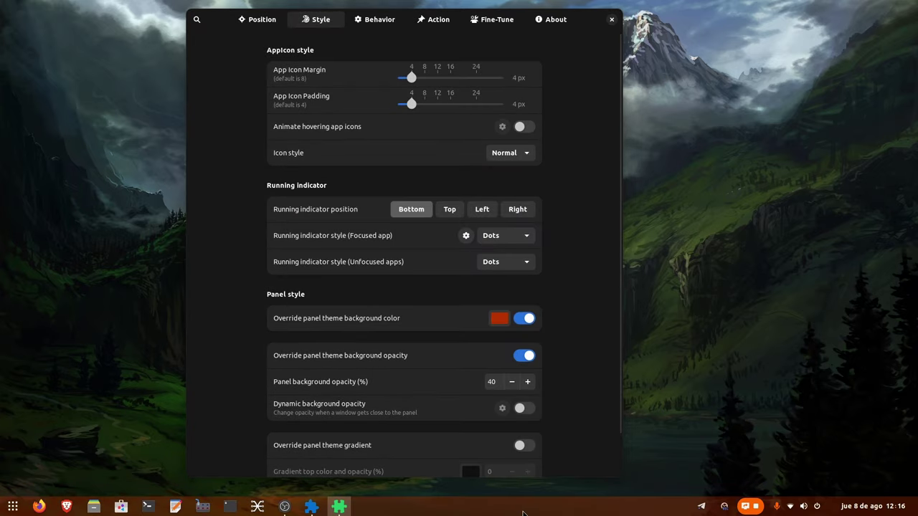
Set the panel theme background override color to white
click(499, 320)
click(478, 205)
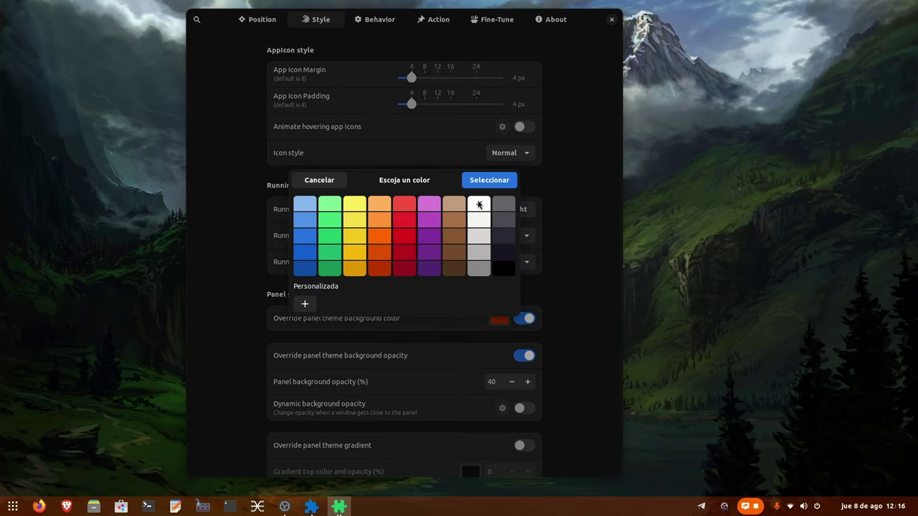
click(495, 180)
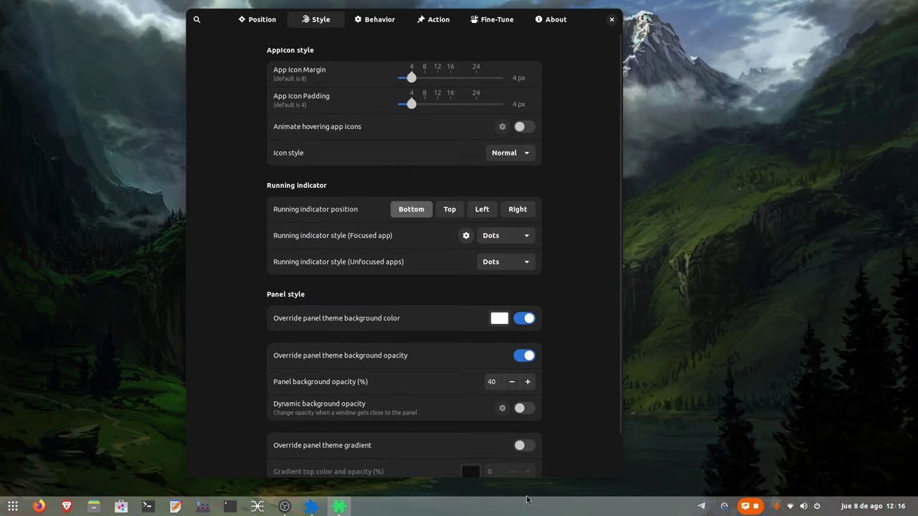